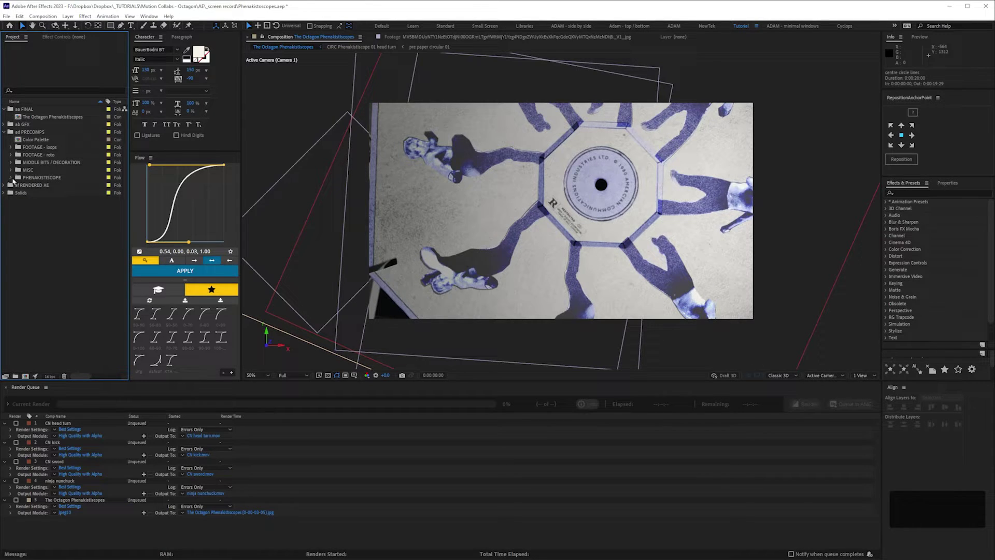
# Open the head-turn disc comp from the PHENAKISTISCOPE folder and briefly solo the paper circle layer
pyautogui.click(13, 180)
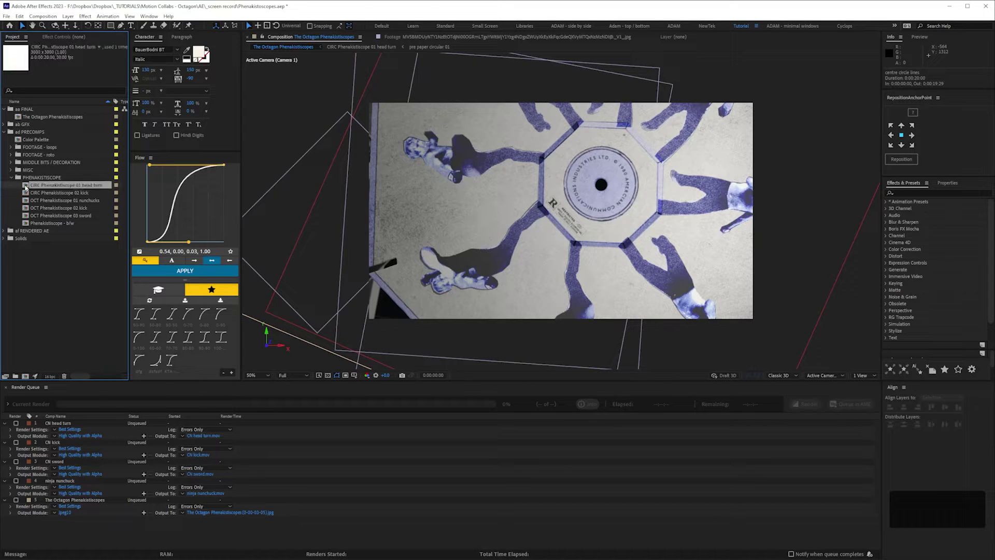
pyautogui.doubleClick(26, 185)
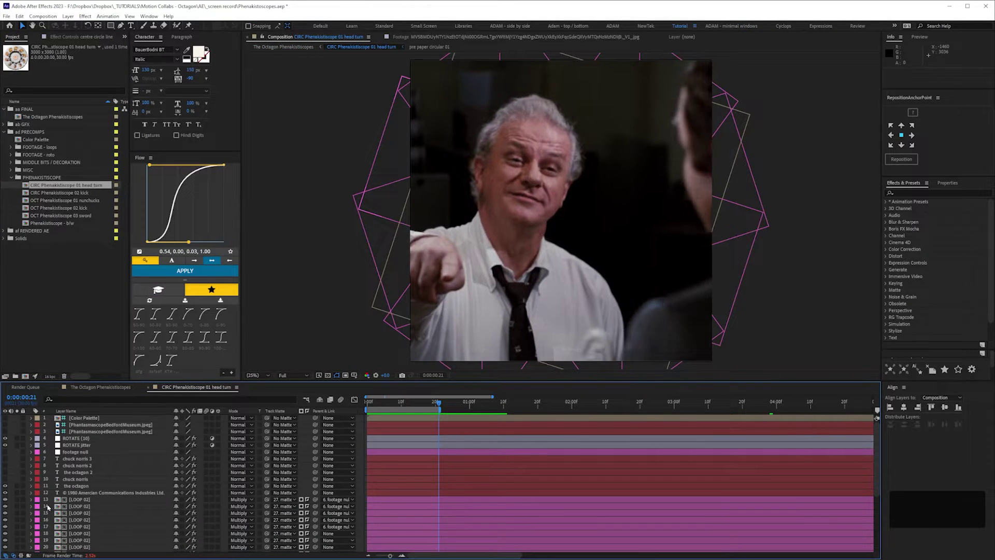
pyautogui.scroll(-5, 288, 432)
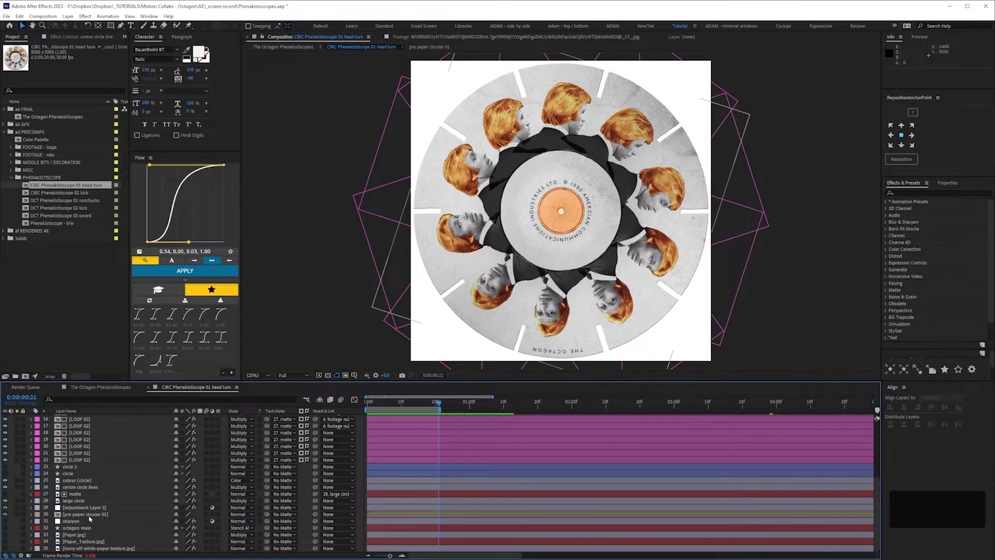
pyautogui.click(83, 515)
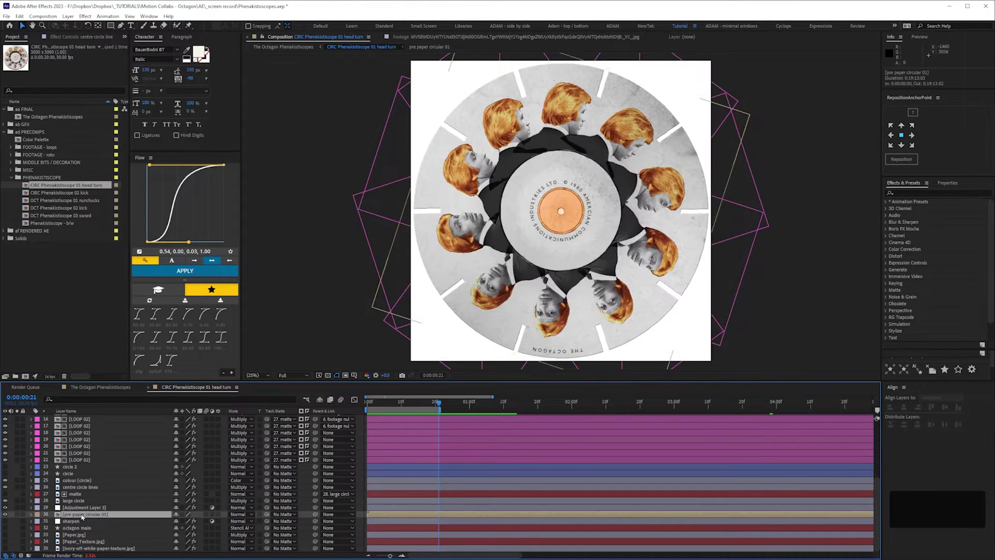
pyautogui.click(20, 516)
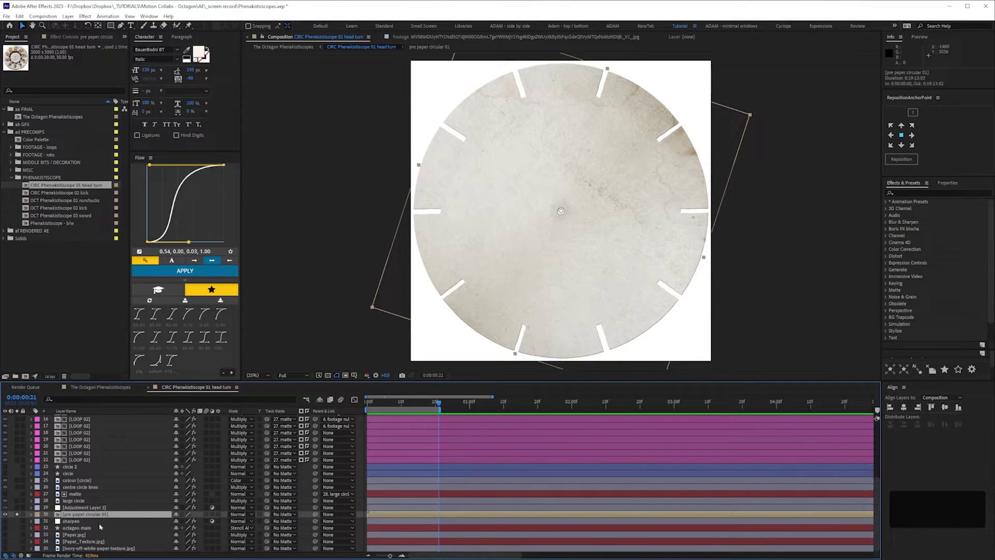
pyautogui.click(17, 515)
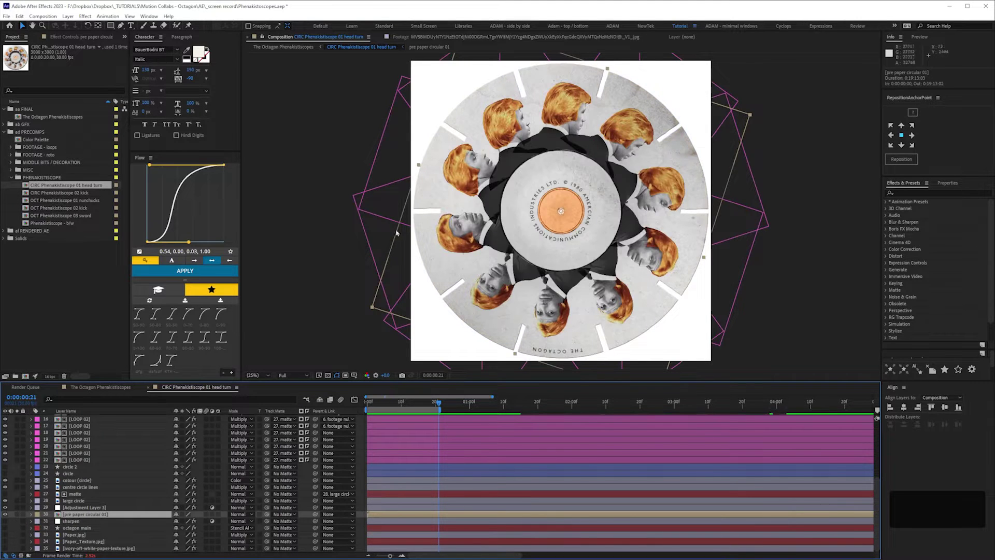
# Enter the pre paper circular 01 precomp, hide the circle mask and preview the full paper
pyautogui.doubleClick(84, 515)
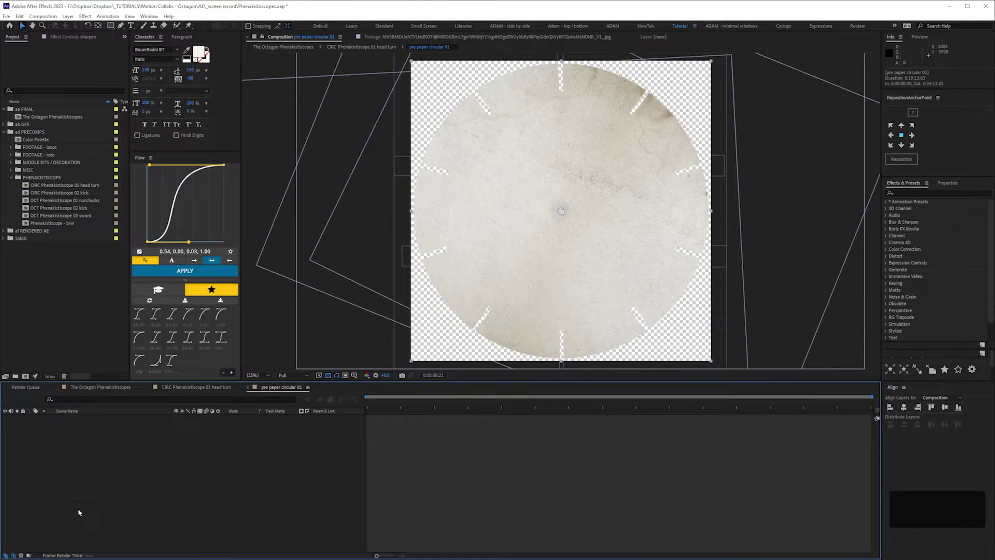
pyautogui.click(39, 503)
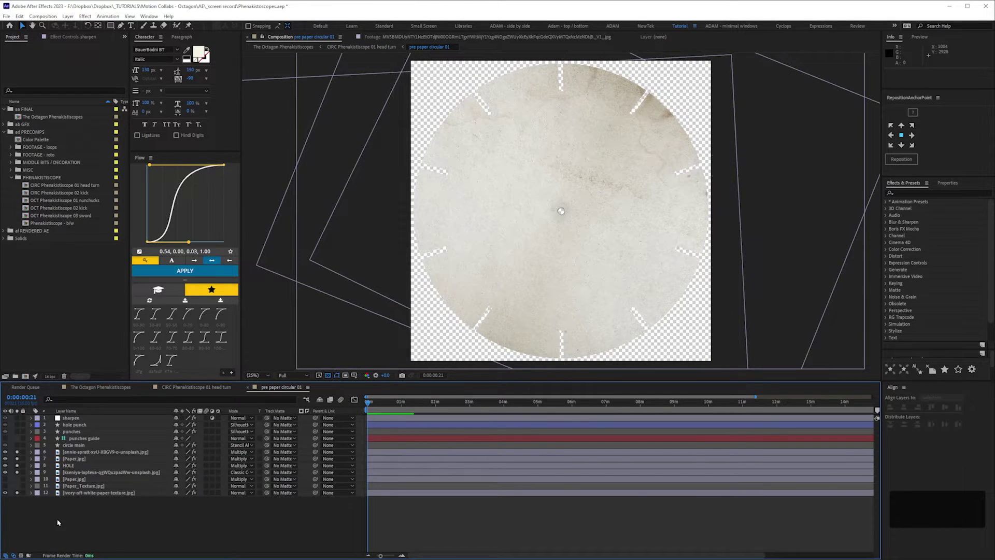
pyautogui.click(322, 479)
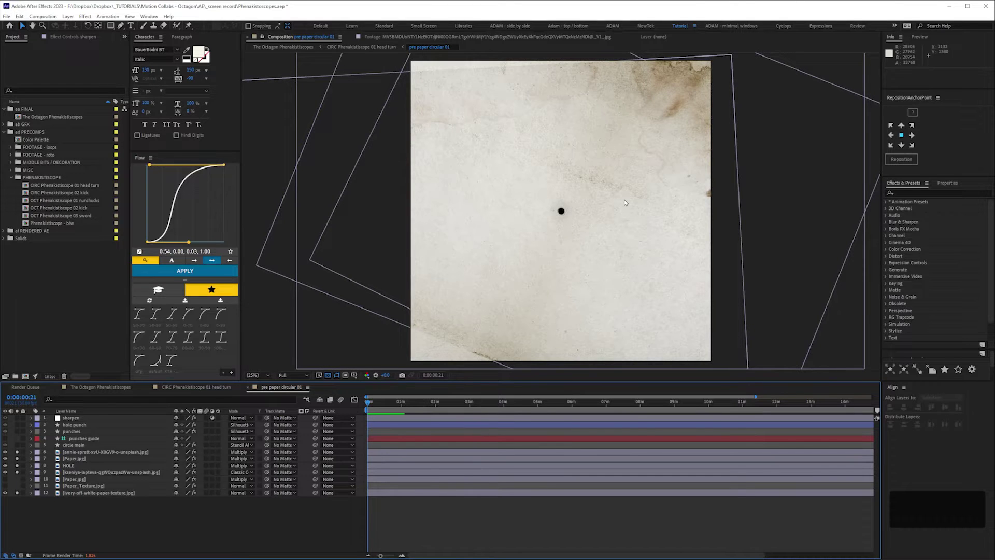
pyautogui.press('space')
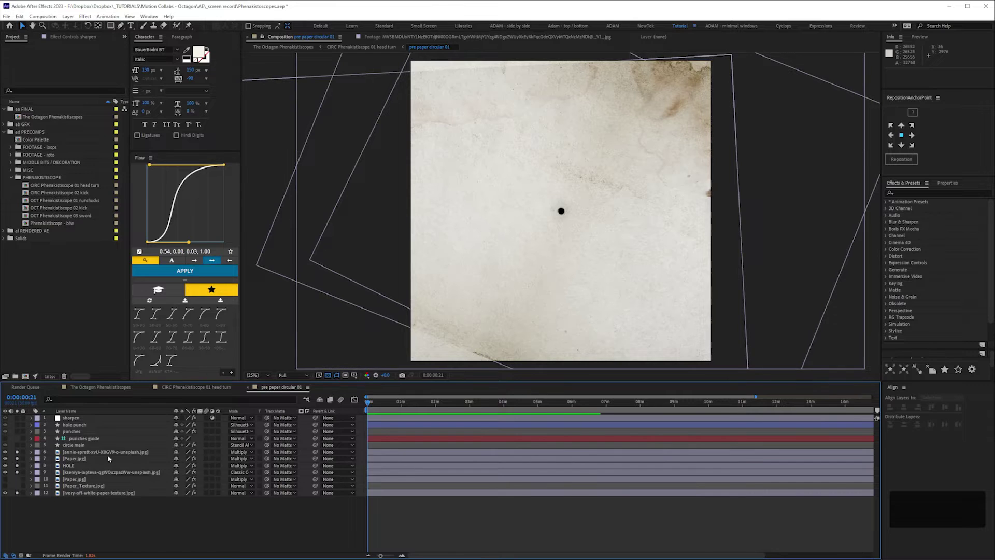
# Solo the bottom paper texture and HOLE layers in turn, then restore the full slotted disc
pyautogui.click(17, 492)
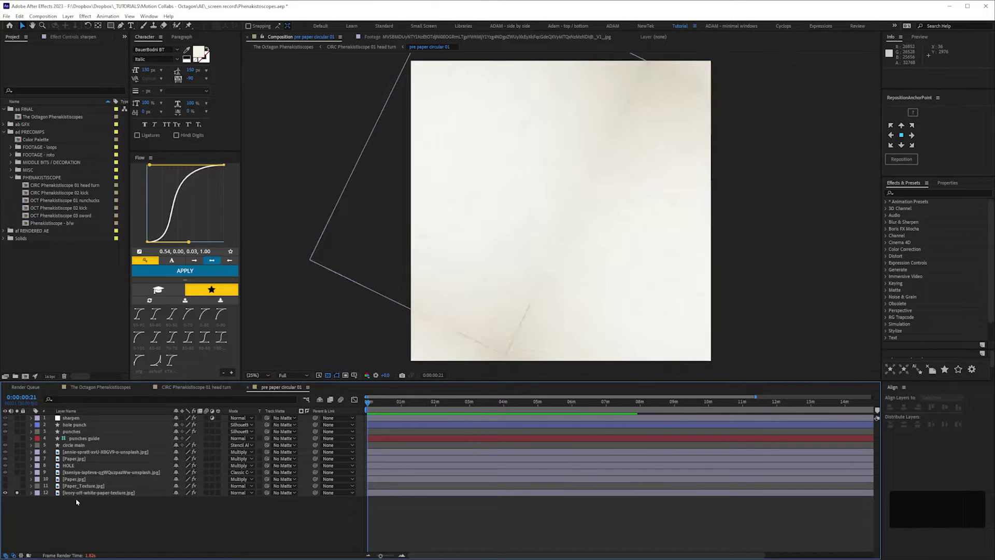
pyautogui.click(82, 494)
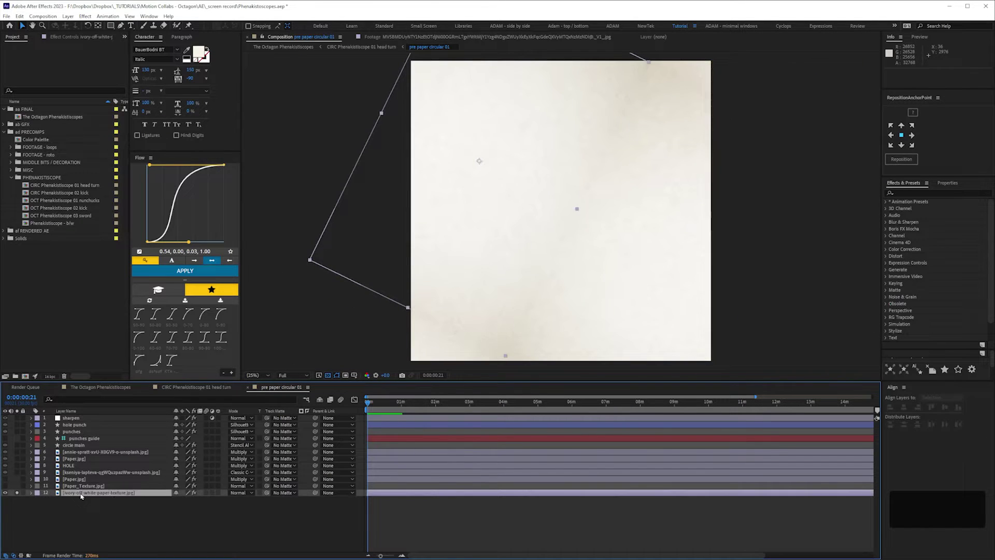
pyautogui.click(70, 466)
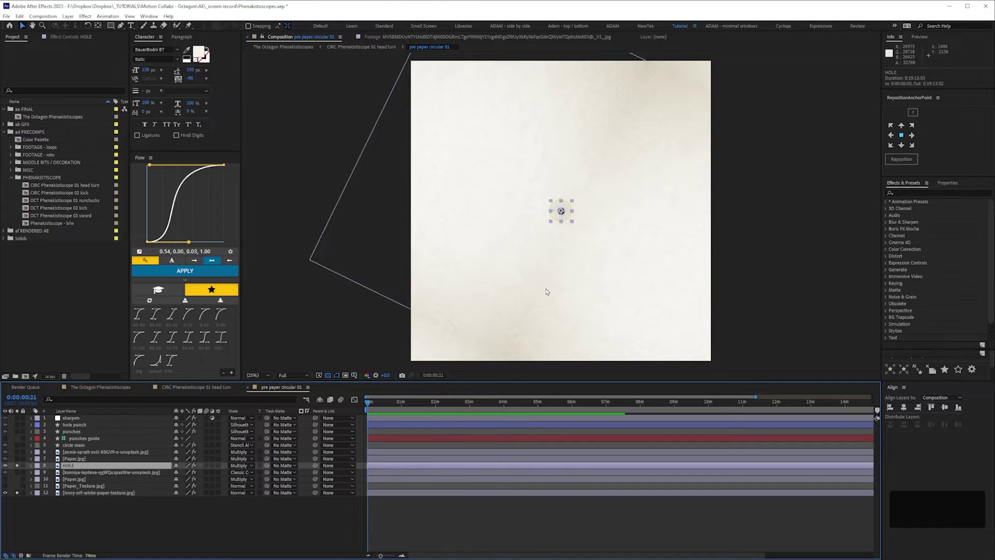
pyautogui.click(18, 467)
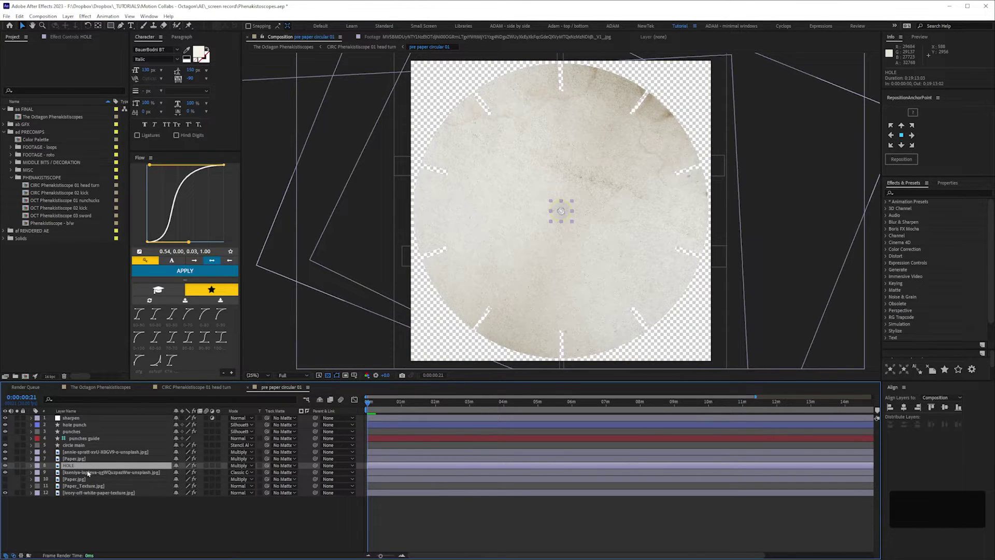
pyautogui.click(77, 446)
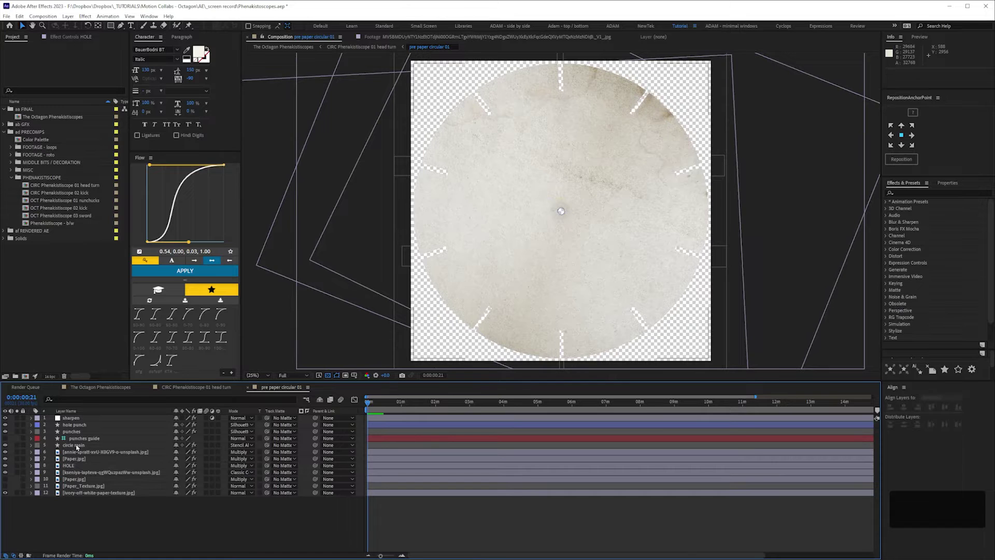
pyautogui.click(18, 444)
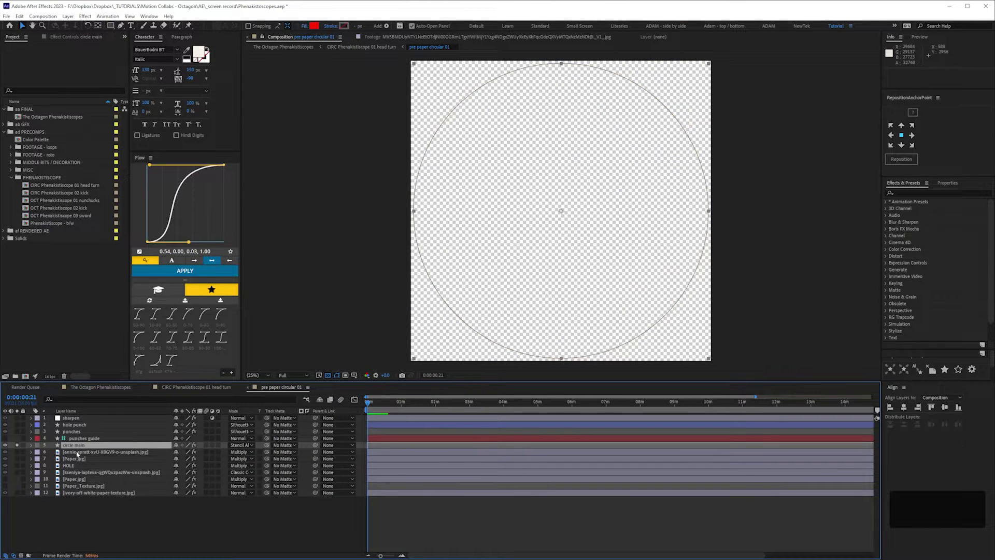
pyautogui.click(239, 445)
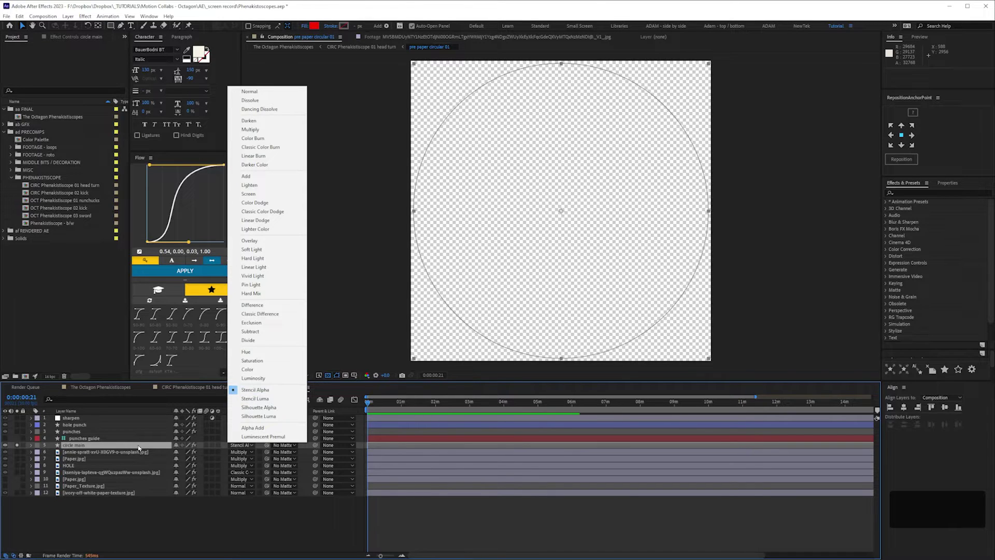
pyautogui.click(17, 453)
pyautogui.click(17, 454)
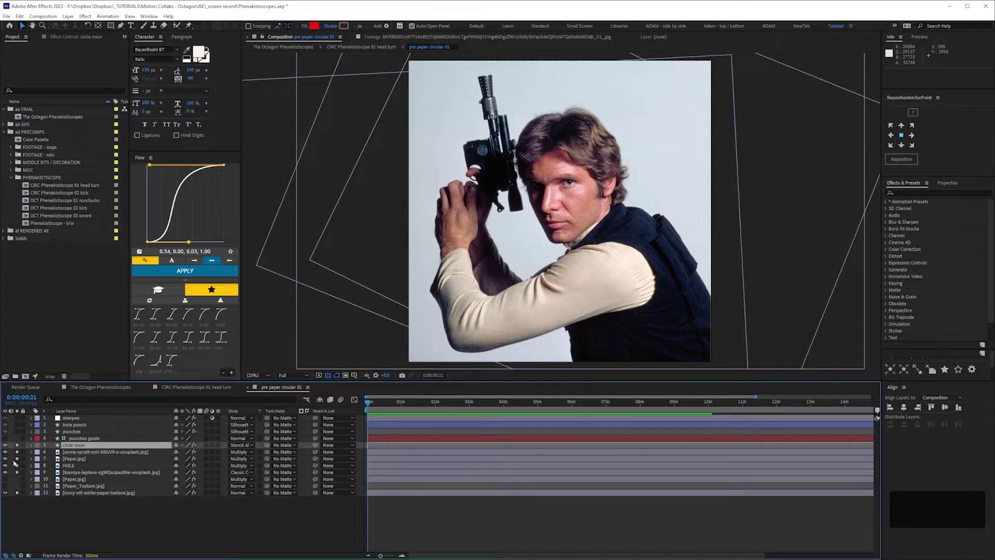
pyautogui.click(16, 463)
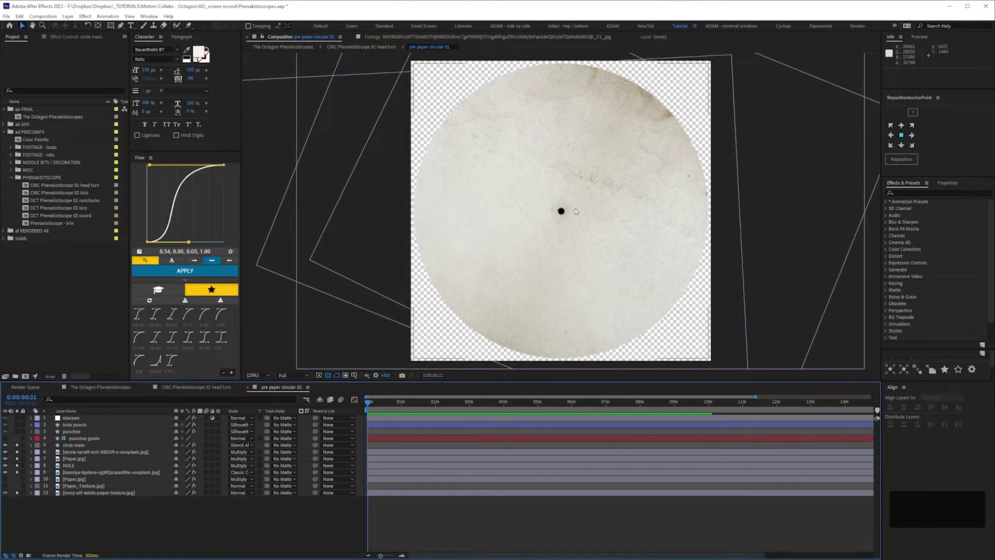
pyautogui.click(84, 424)
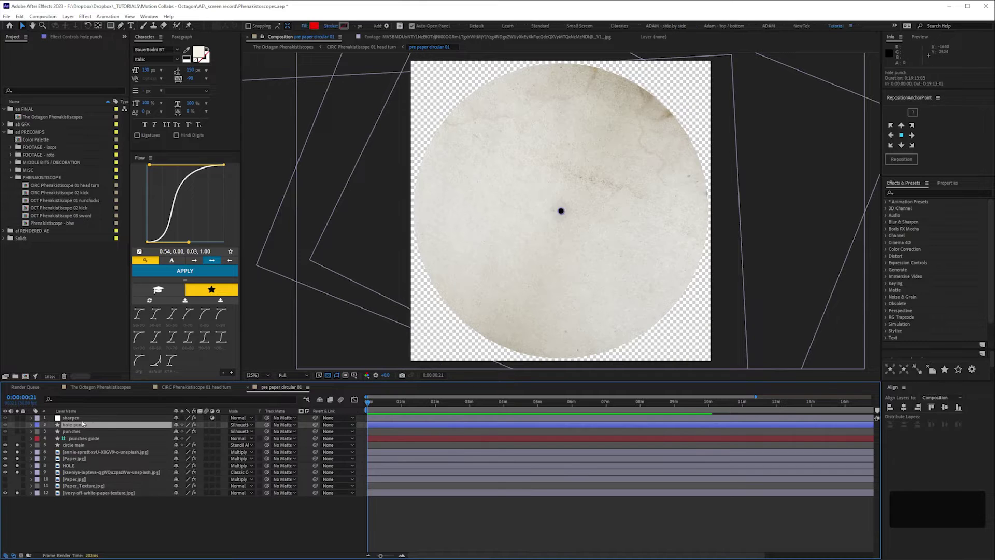
pyautogui.click(17, 427)
pyautogui.click(95, 511)
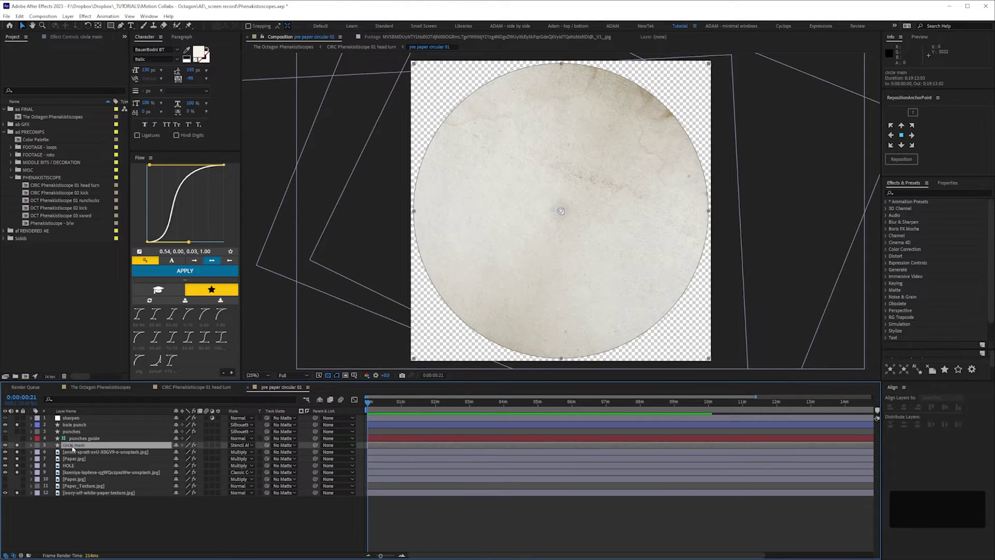
pyautogui.click(72, 445)
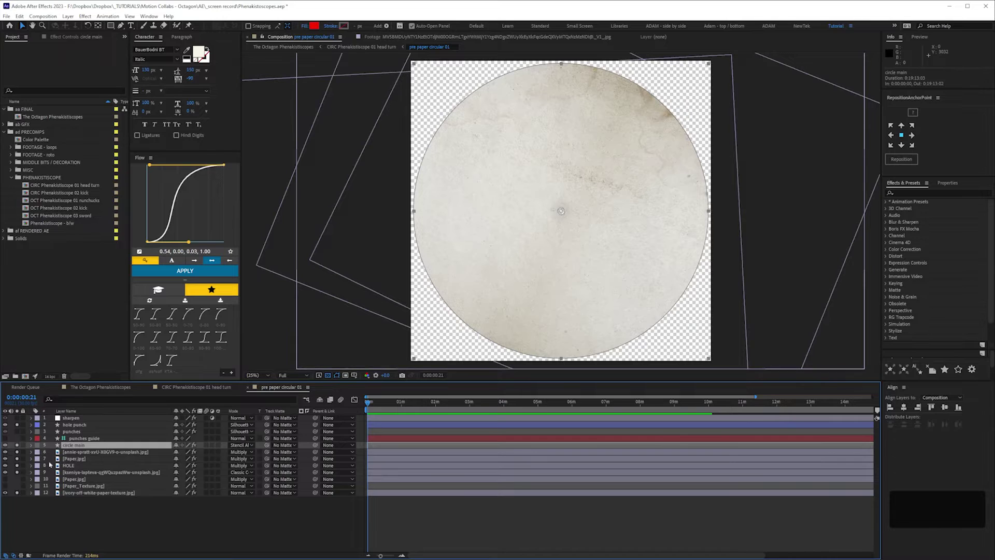
pyautogui.press('e')
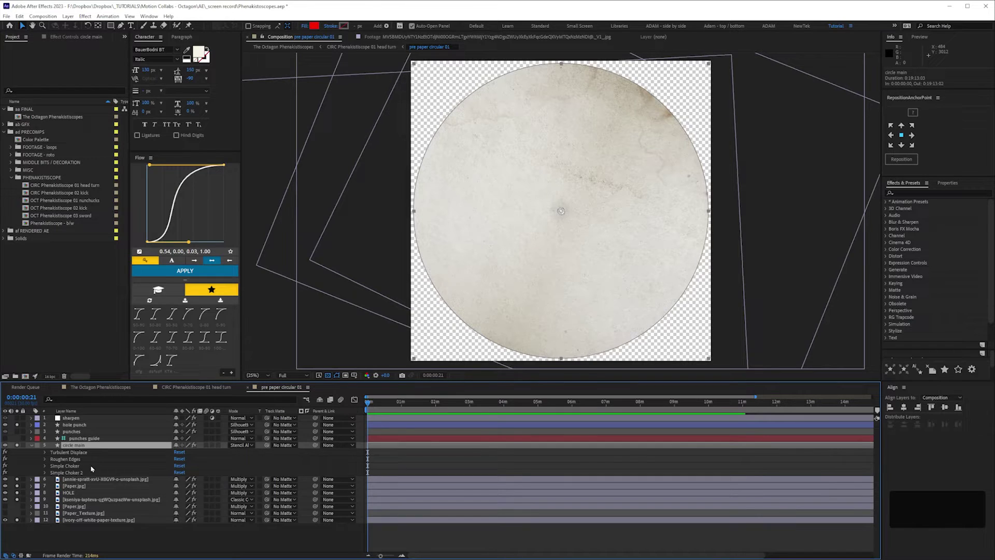
pyautogui.click(36, 446)
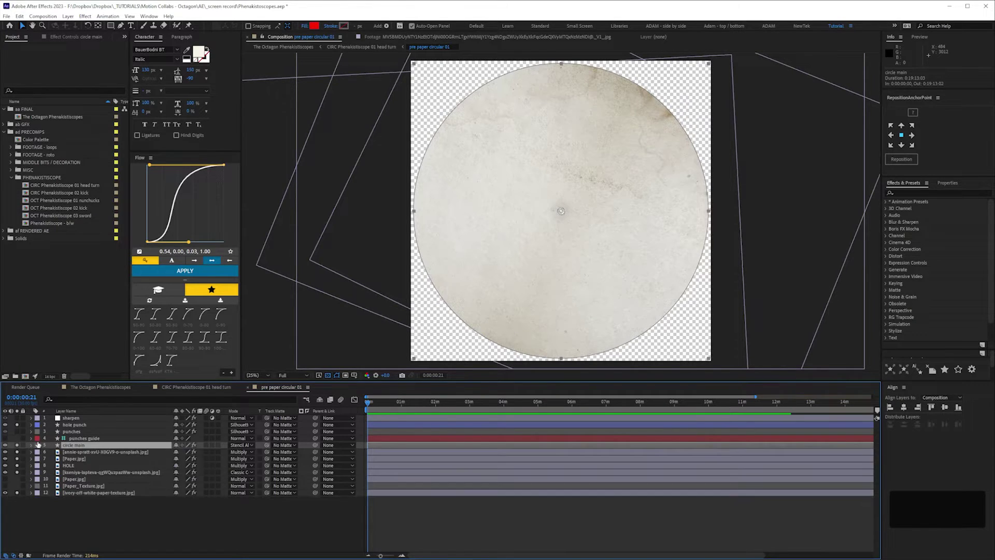
# Solo the red punches guide layer and inspect its rectangle path and repeater spokes
pyautogui.click(76, 438)
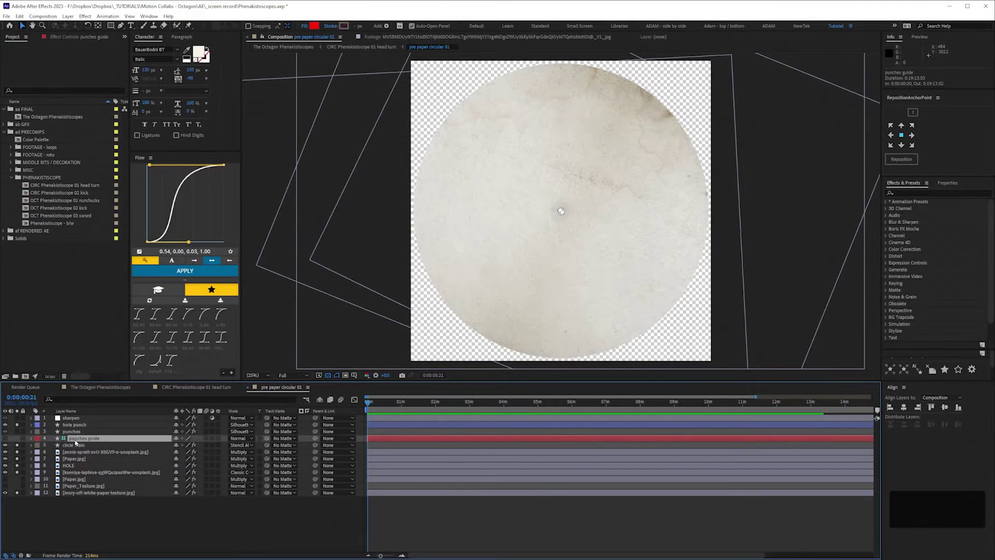
pyautogui.click(17, 441)
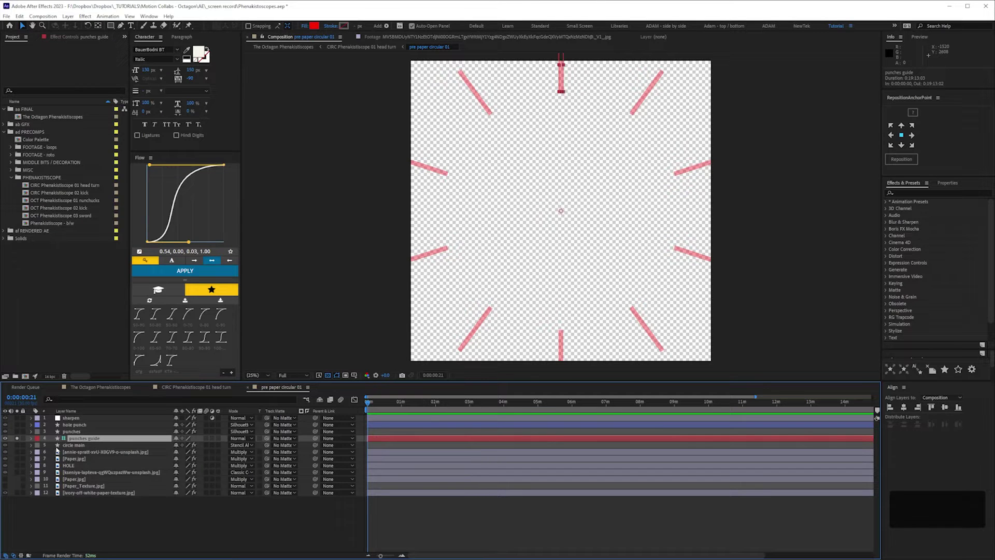
pyautogui.click(36, 441)
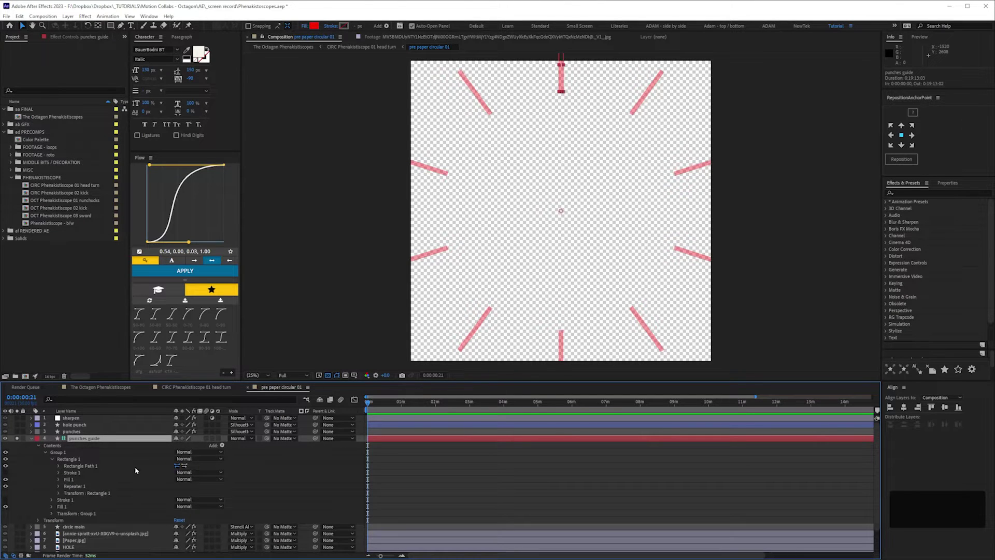
pyautogui.click(95, 466)
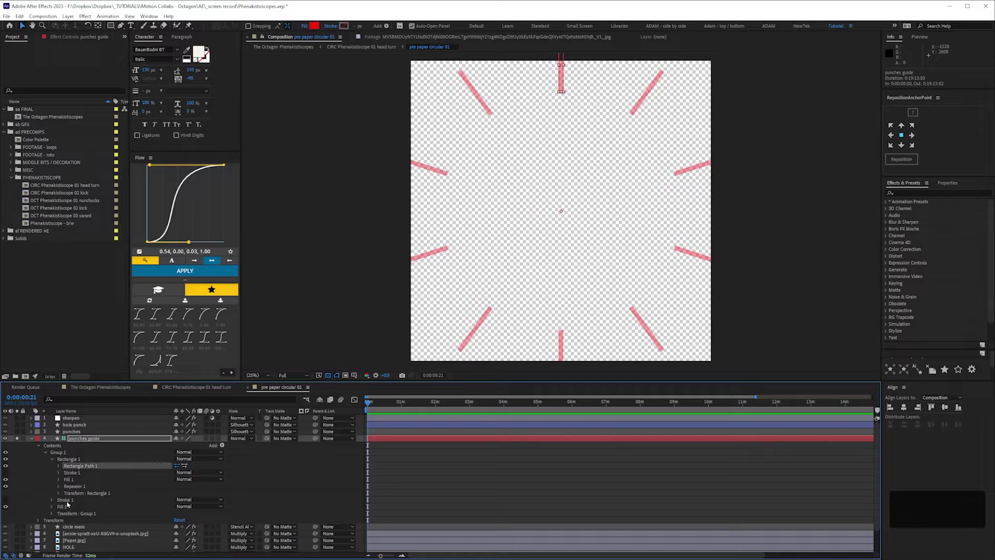
pyautogui.click(7, 487)
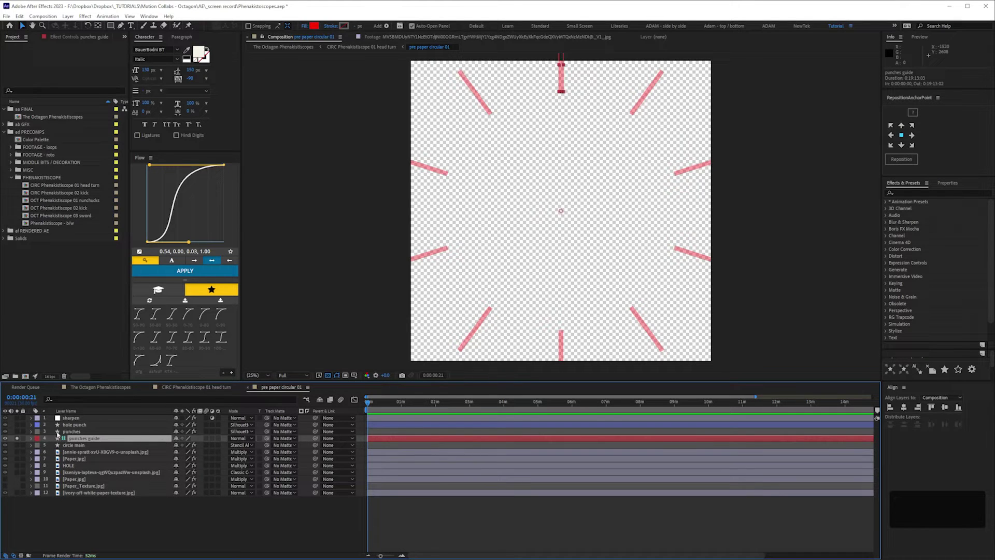
# Hide and collapse the punches guide, unsolo to restore the full disc, and select the sharpen layer
pyautogui.click(38, 439)
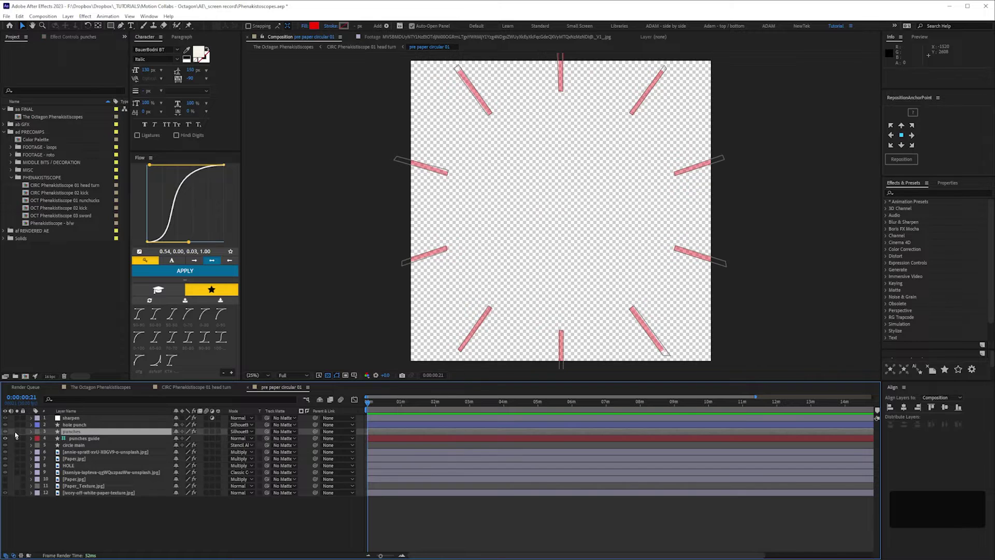
pyautogui.click(16, 437)
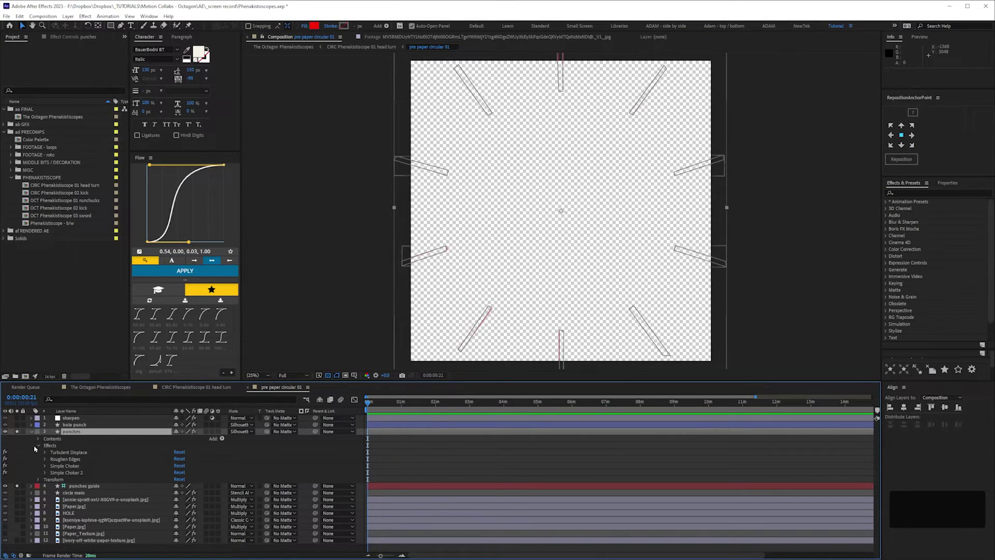
pyautogui.click(35, 431)
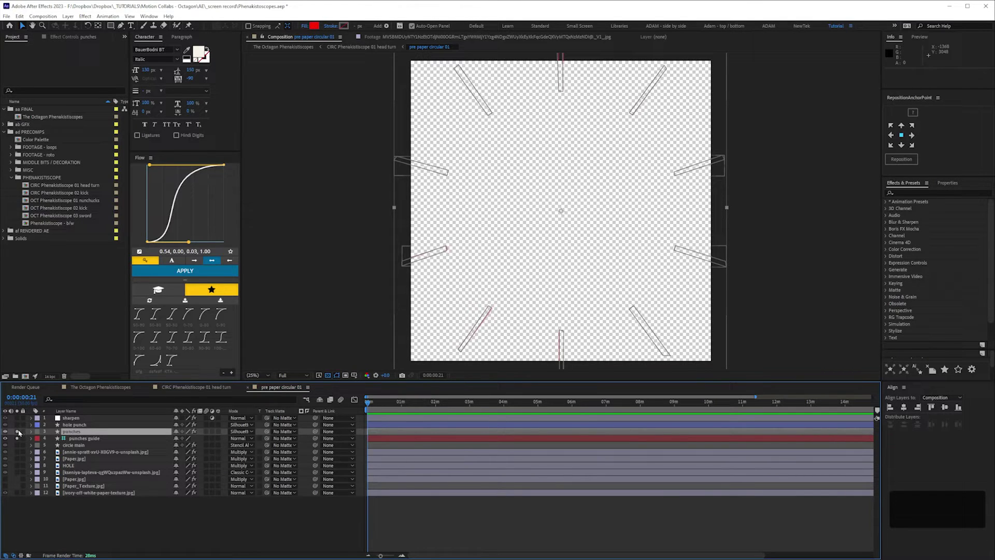
pyautogui.click(18, 436)
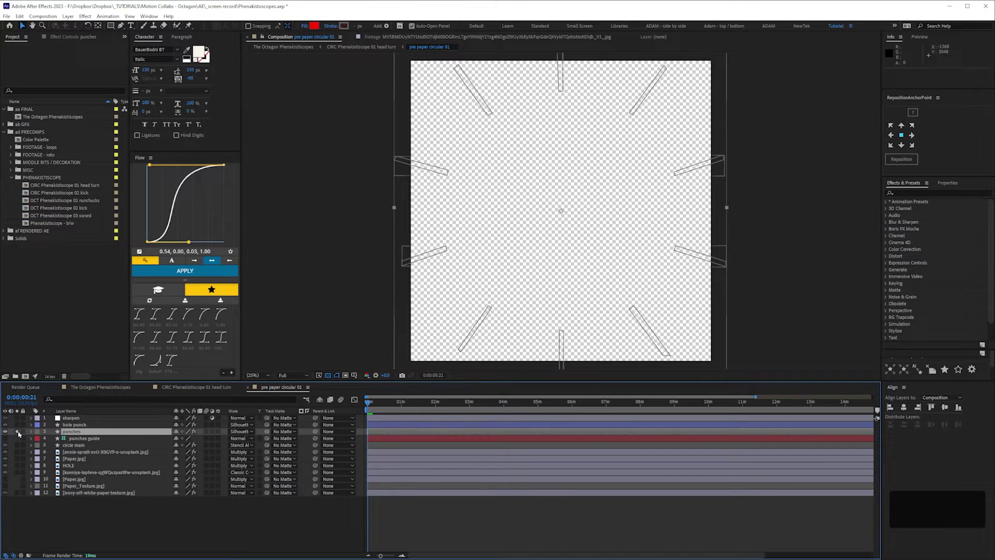
pyautogui.click(45, 437)
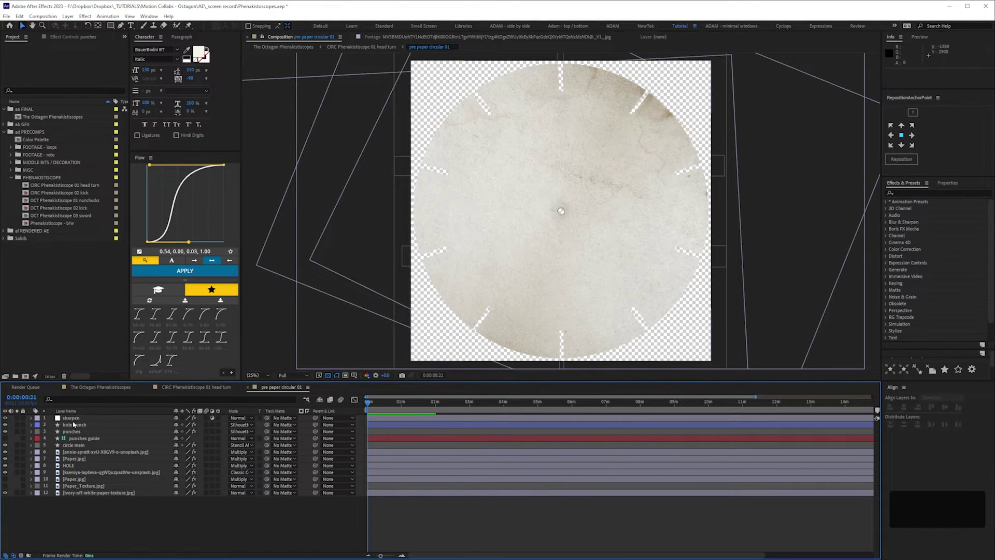
pyautogui.click(75, 418)
# Check the sharpen effect, return to the head-turn comp and solo the paper disc with its transform and layer styles shown
pyautogui.click(83, 39)
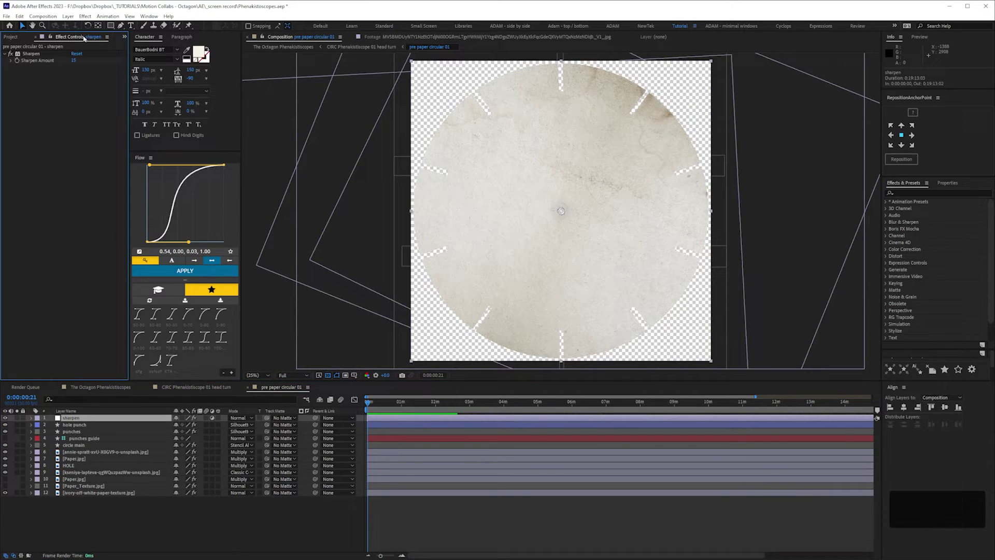
pyautogui.click(255, 391)
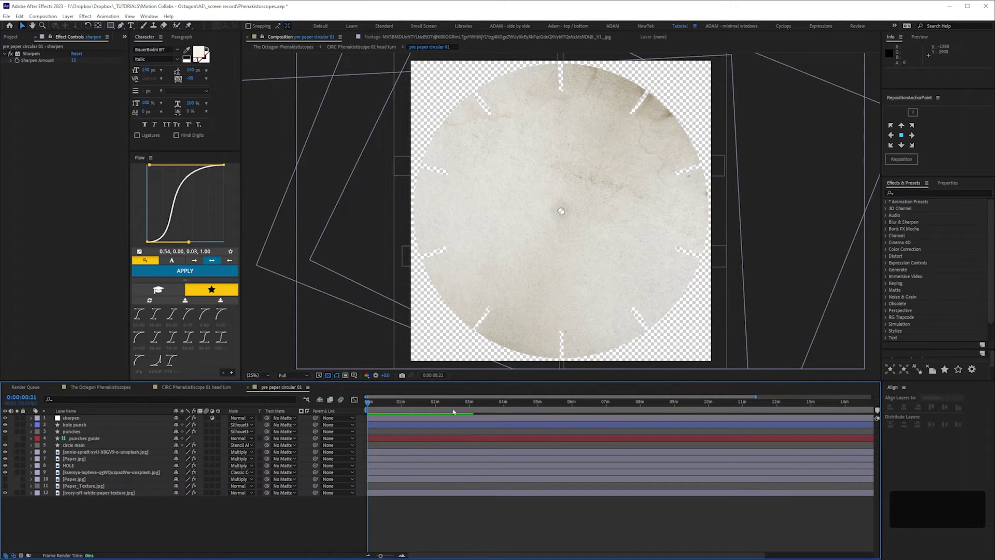
pyautogui.click(194, 387)
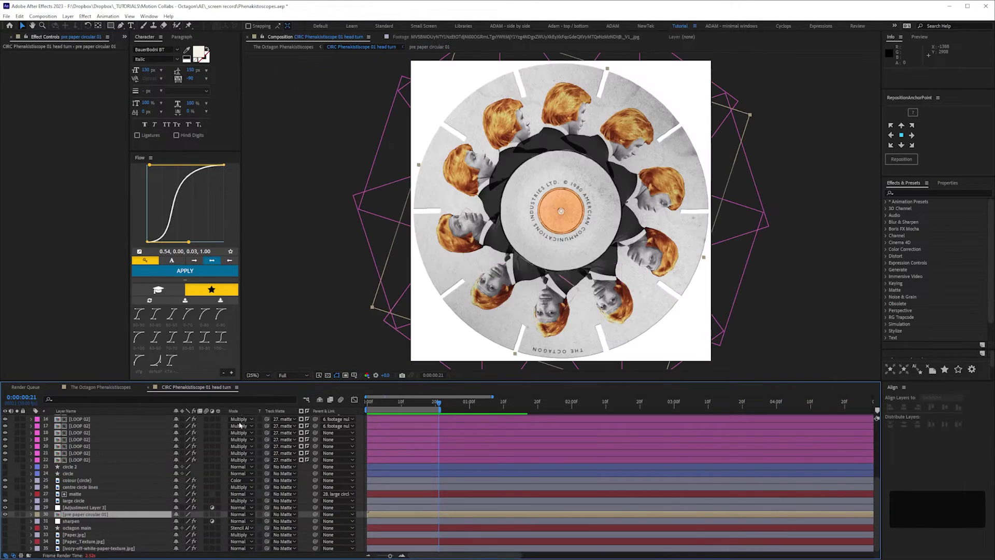
pyautogui.click(123, 515)
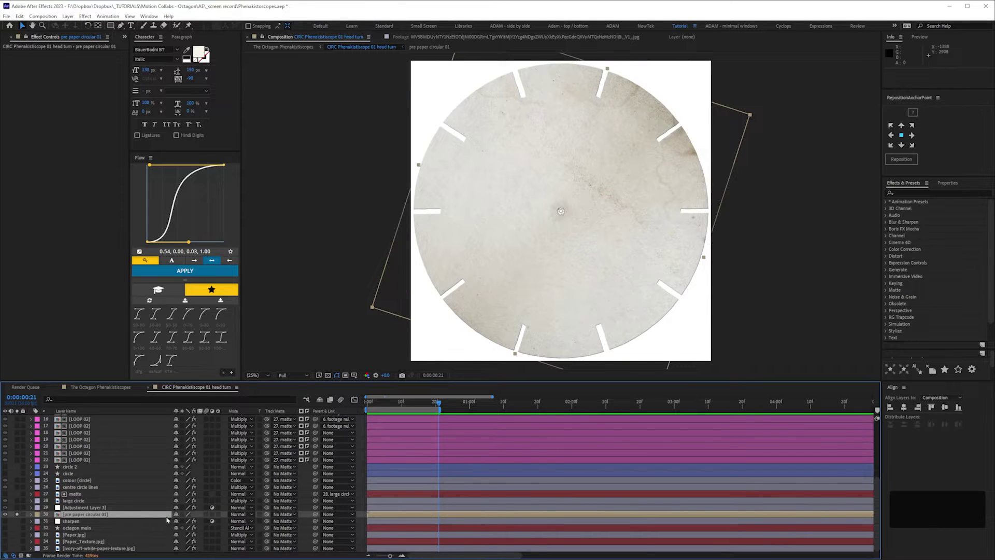
pyautogui.click(31, 515)
pyautogui.scroll(-2, 86, 523)
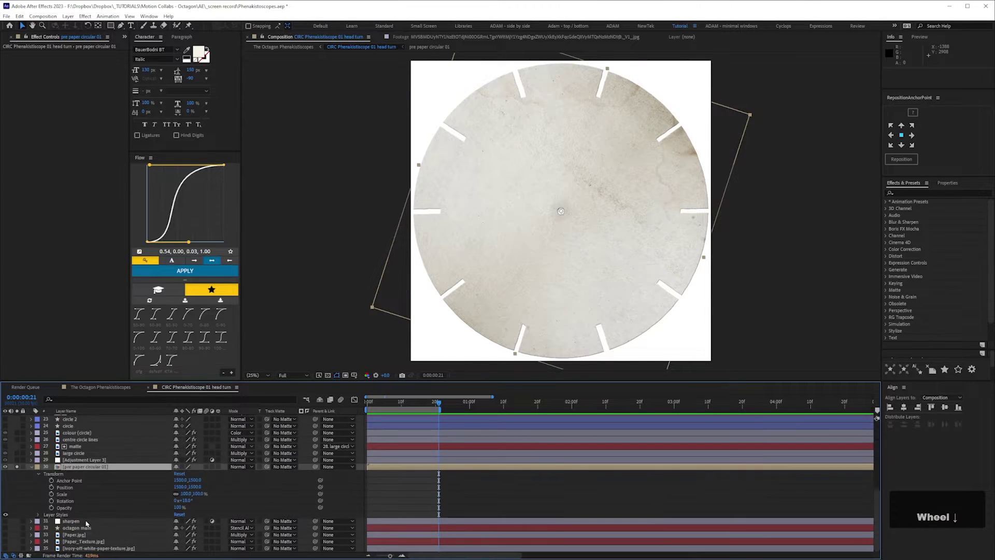
pyautogui.click(36, 516)
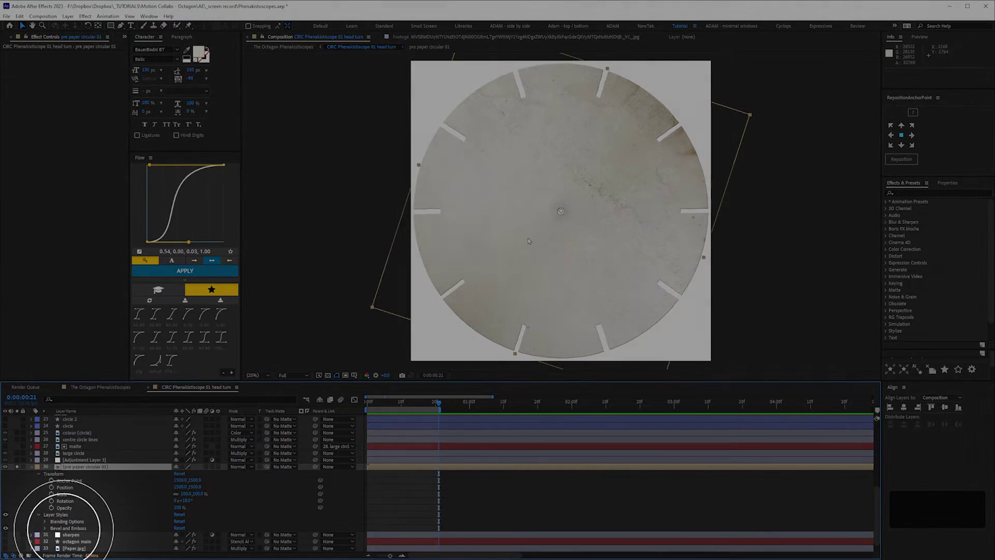
# Zoom in to examine the paper texture, glance at Composition Settings without changes, and unsolo the disc
pyautogui.hotkey('ctrl', '=')
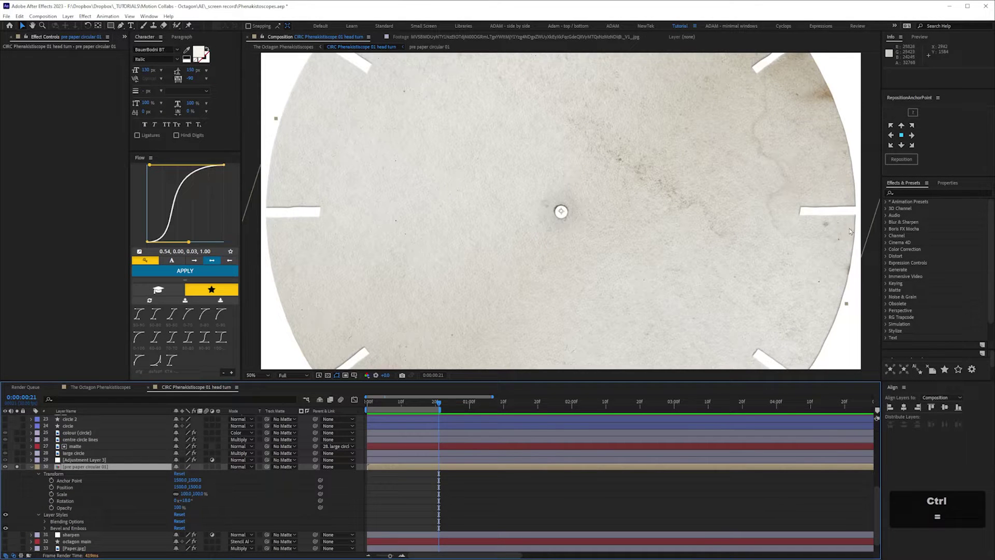
pyautogui.press('space')
pyautogui.moveTo(561, 234); pyautogui.dragTo(493, 158)
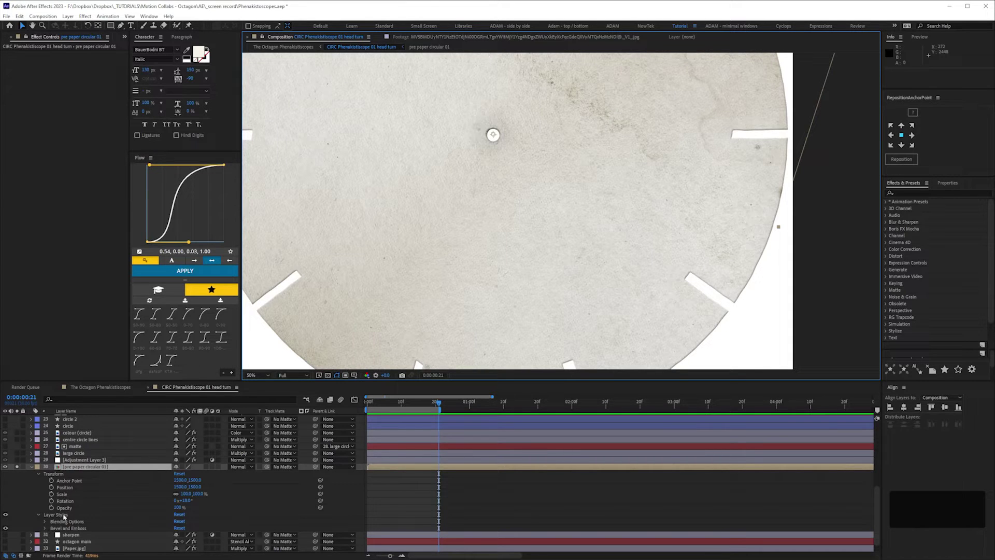
pyautogui.click(35, 467)
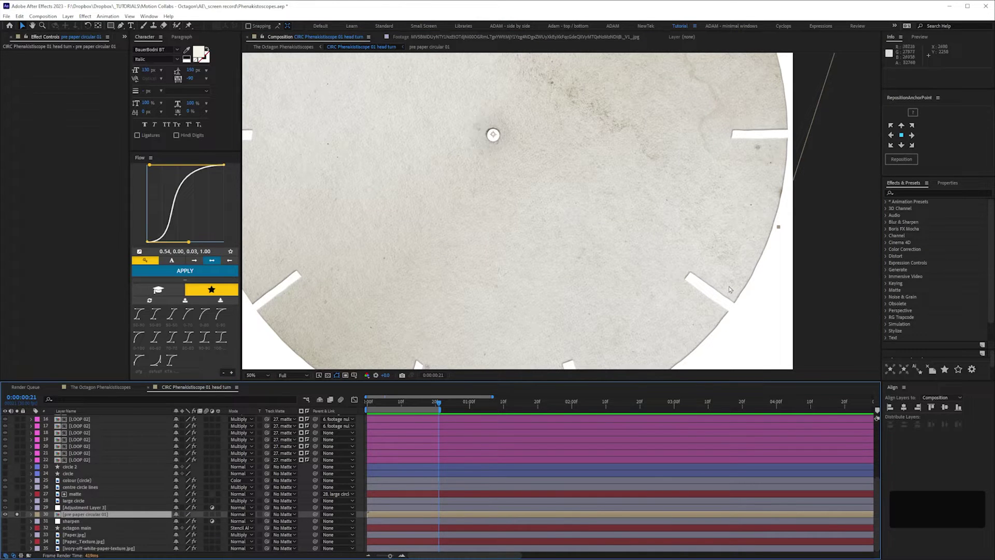
pyautogui.hotkey('ctrl', '=')
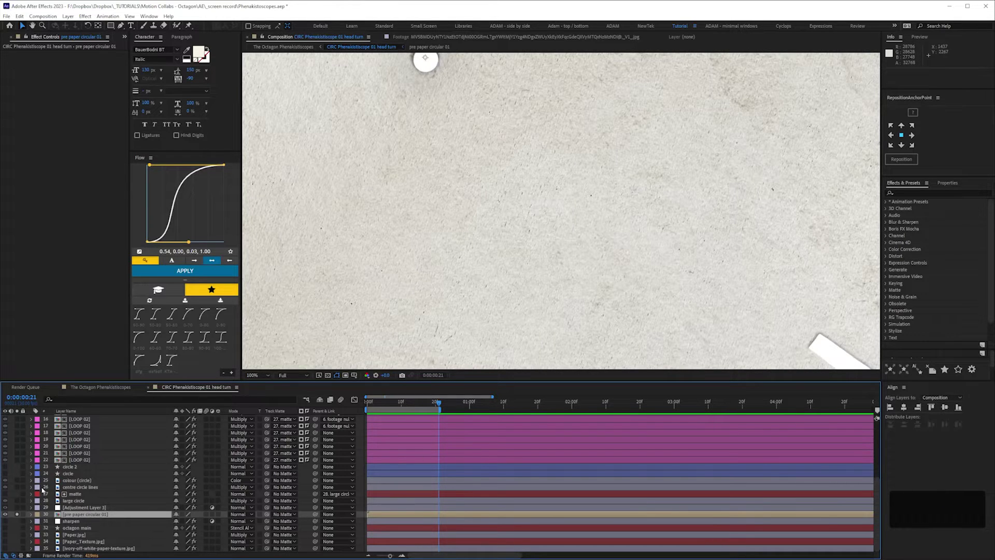
pyautogui.hotkey('ctrl', 'k')
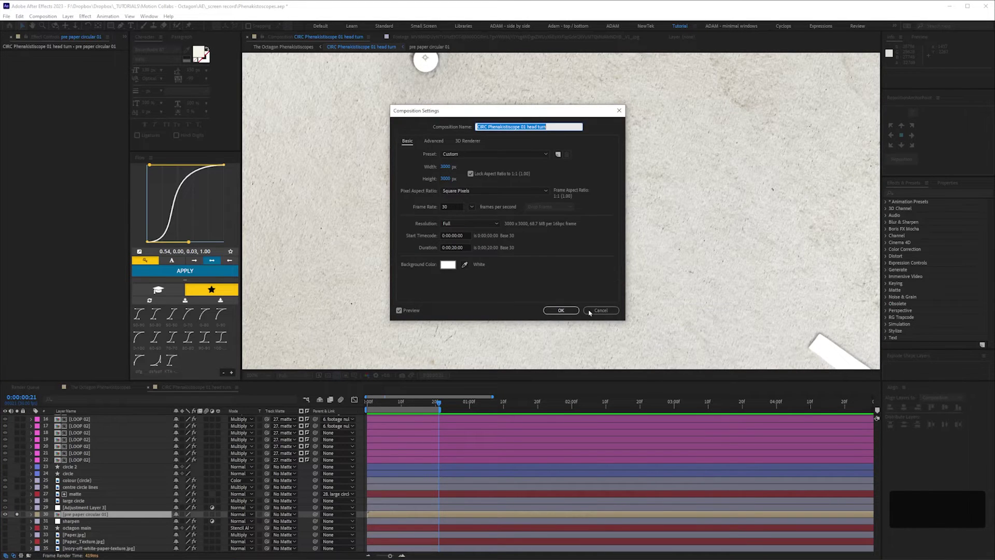
pyautogui.click(599, 311)
pyautogui.click(17, 517)
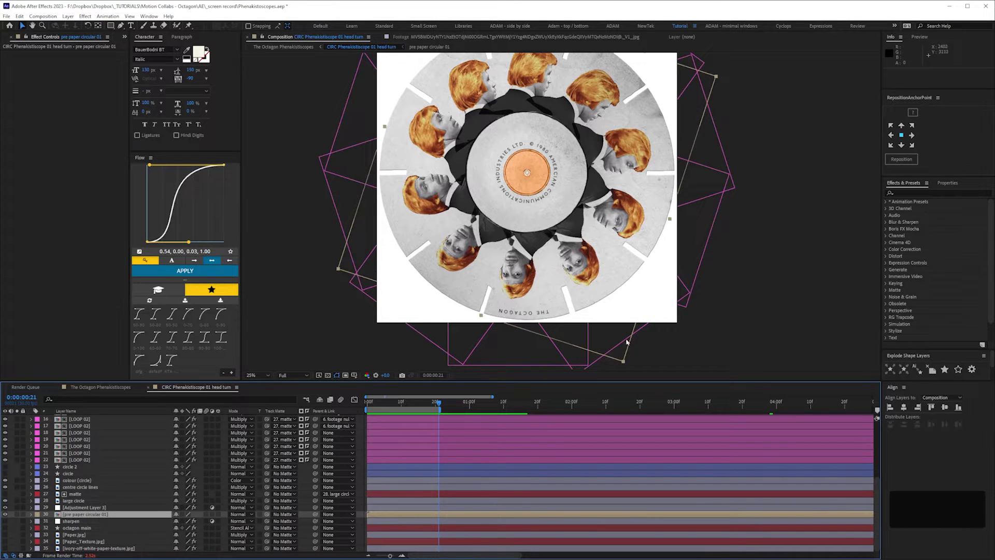
# Recentre the full head-turn disc and select one of the LOOP 02 figure layers
pyautogui.press('space')
pyautogui.moveTo(540, 101); pyautogui.dragTo(571, 148)
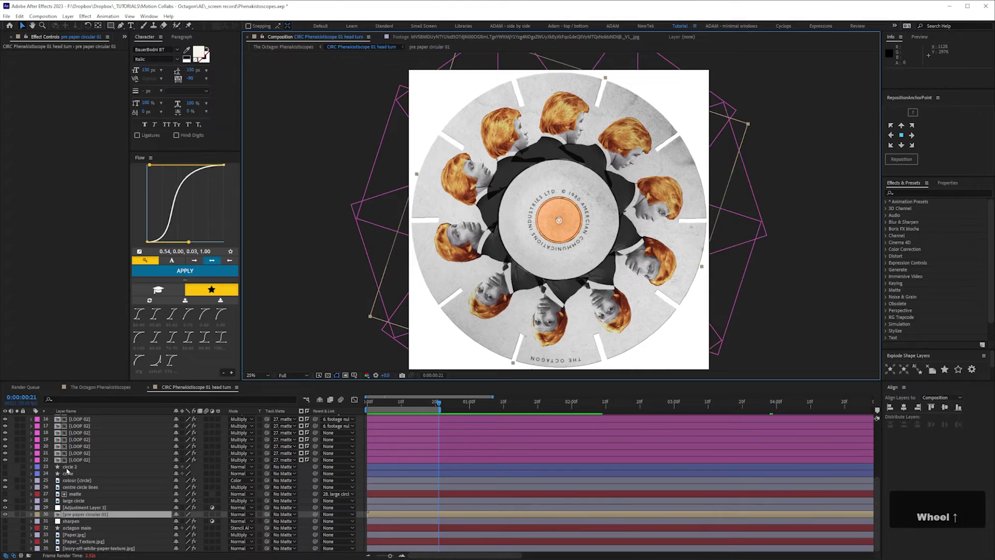
pyautogui.scroll(3, 69, 469)
pyautogui.click(78, 500)
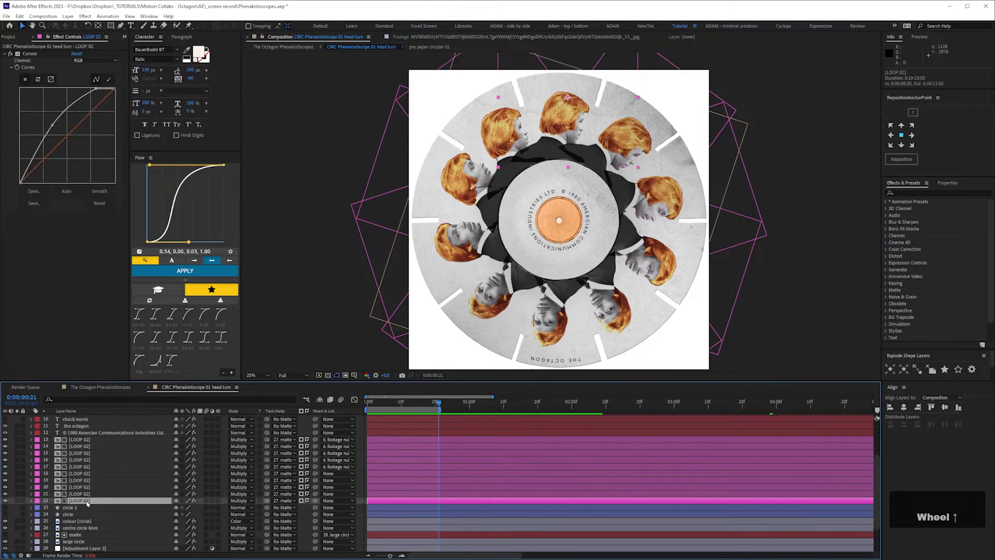
pyautogui.click(78, 439)
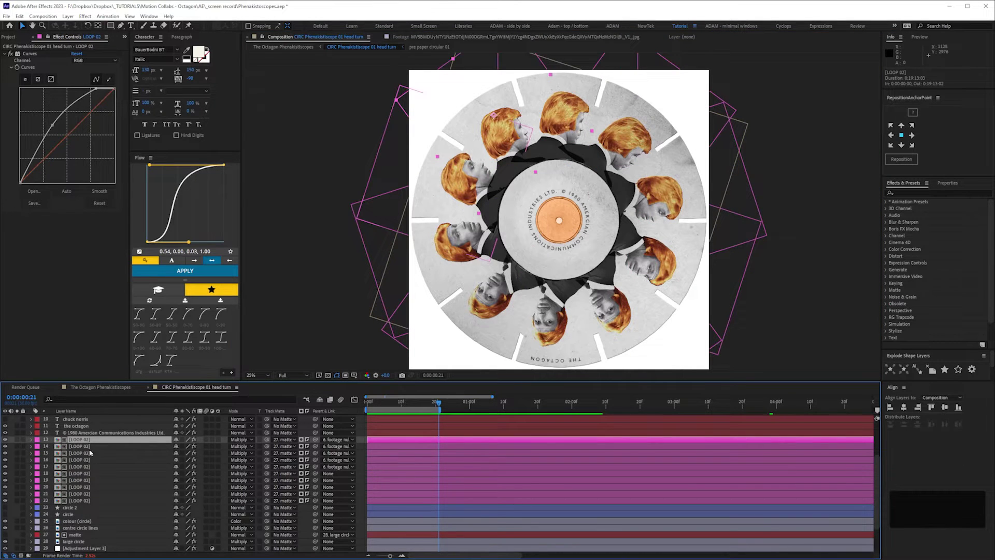
pyautogui.keyDown('shift'); pyautogui.click(81, 502); pyautogui.keyUp('shift')
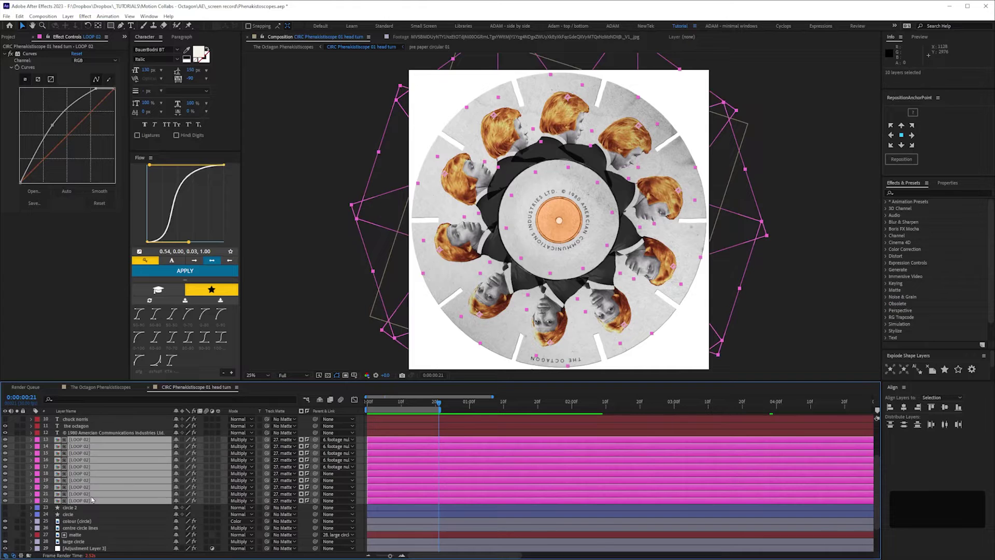
pyautogui.hotkey('ctrl', 'alt', 't')
pyautogui.scroll(-2, 371, 446)
pyautogui.press('Home')
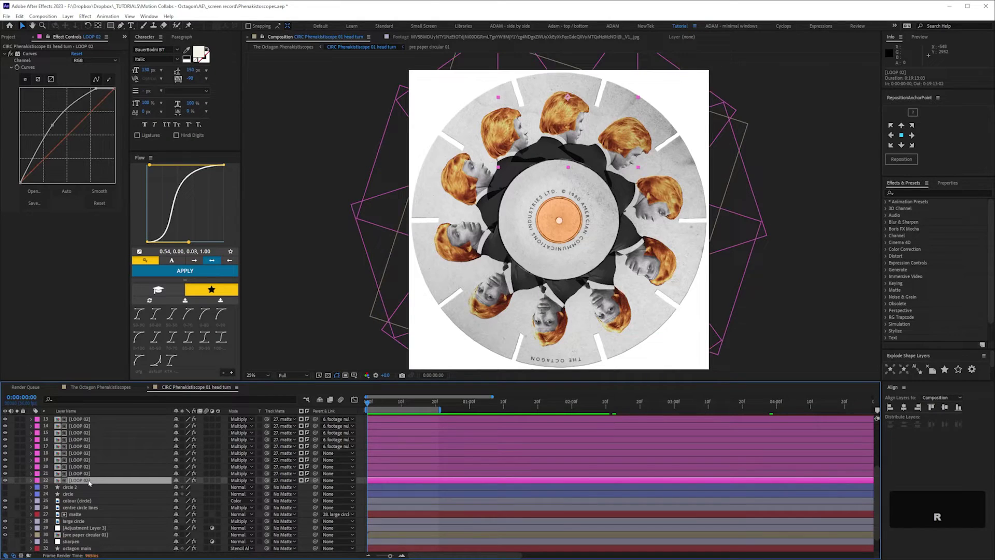
pyautogui.press('r')
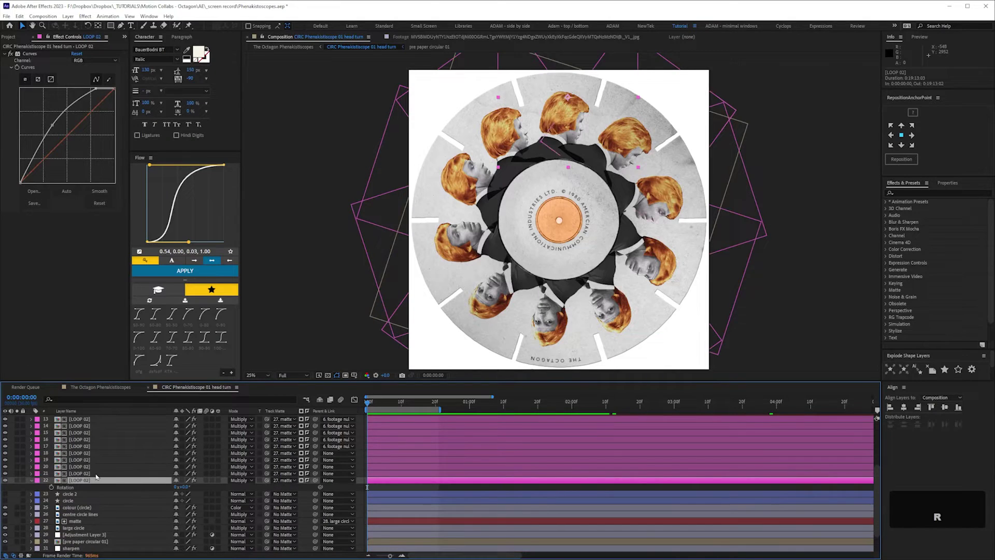
pyautogui.keyDown('shift'); pyautogui.click(96, 474); pyautogui.keyUp('shift')
pyautogui.press('r')
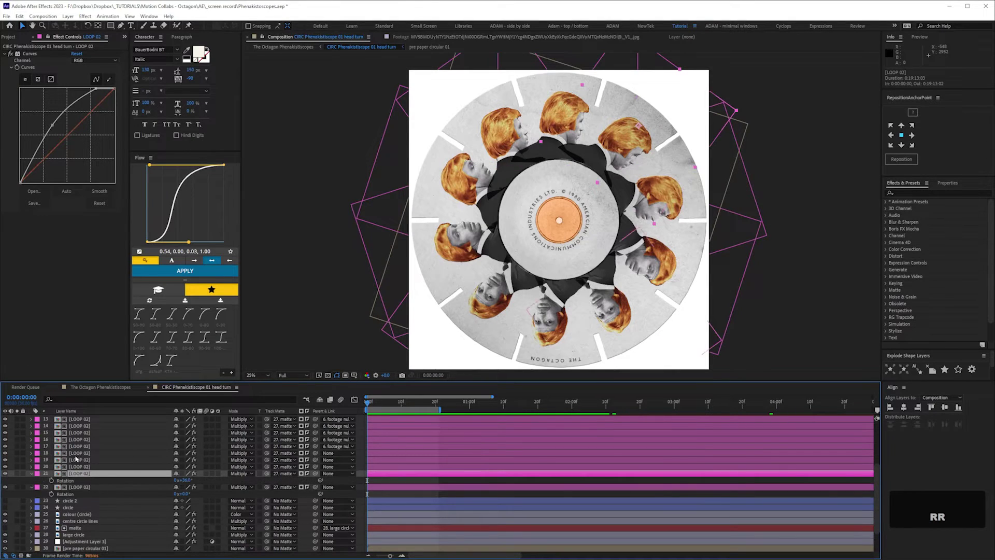
pyautogui.keyDown('shift'); pyautogui.click(96, 467); pyautogui.keyUp('shift')
pyautogui.press('r')
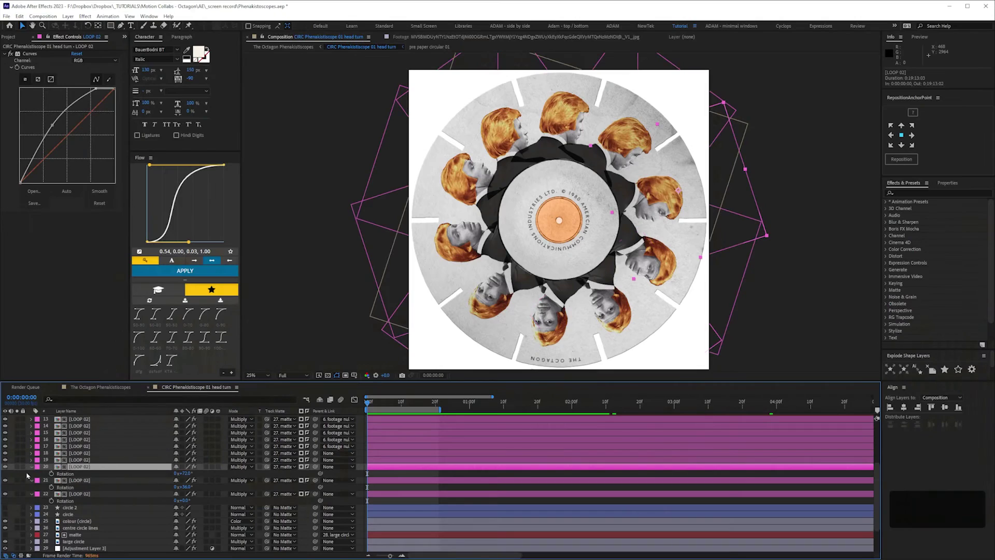
pyautogui.click(31, 473)
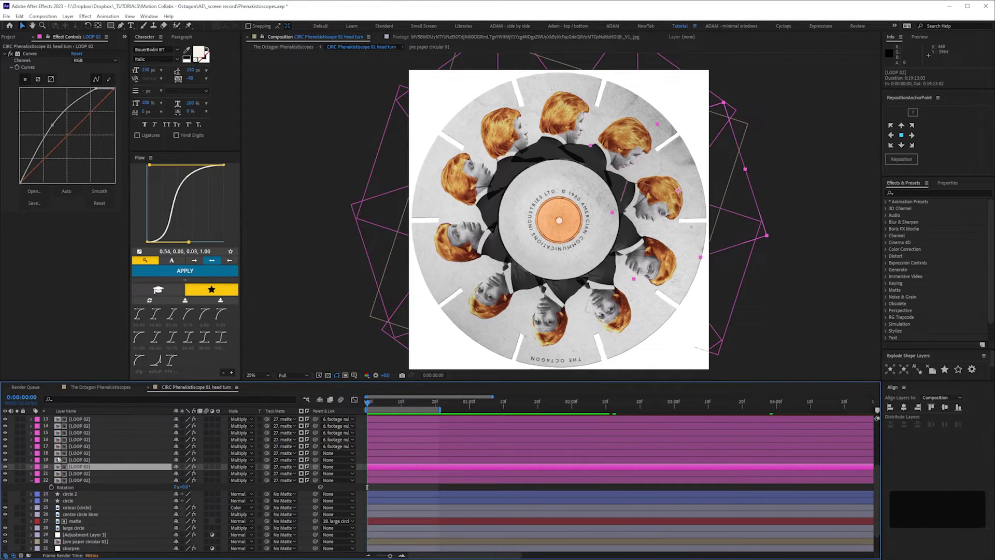
pyautogui.press('space')
pyautogui.scroll(5, 108, 420)
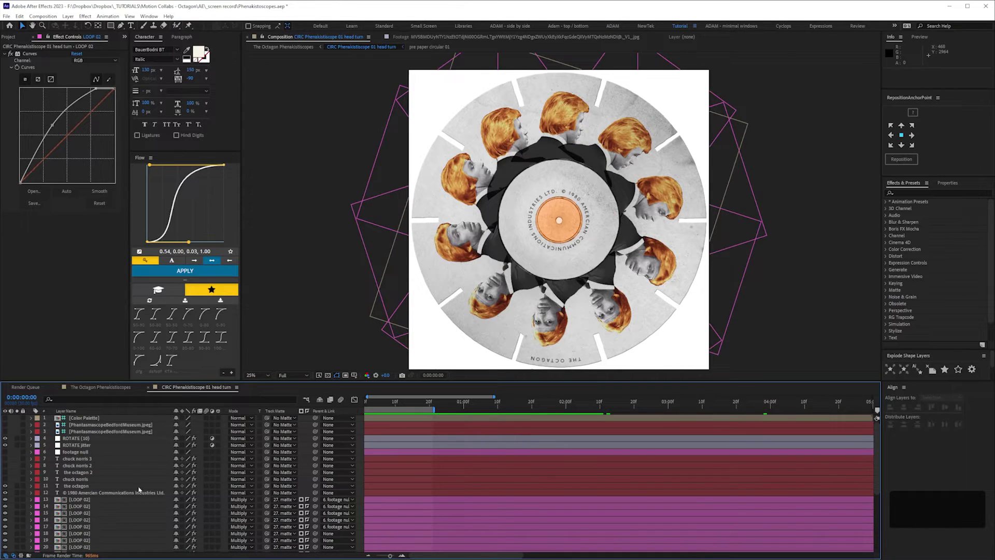
pyautogui.press('space')
pyautogui.scroll(-1, 391, 530)
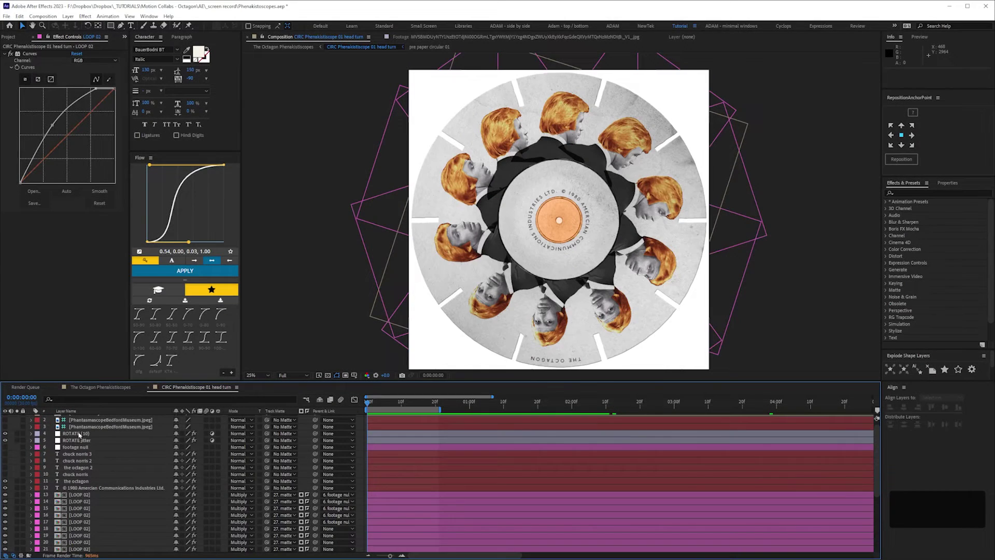
# View ROTATE (10)'s Transform and Posterize Time effects, briefly solo the paper disc, and reveal its keyframed Rotation
pyautogui.click(78, 434)
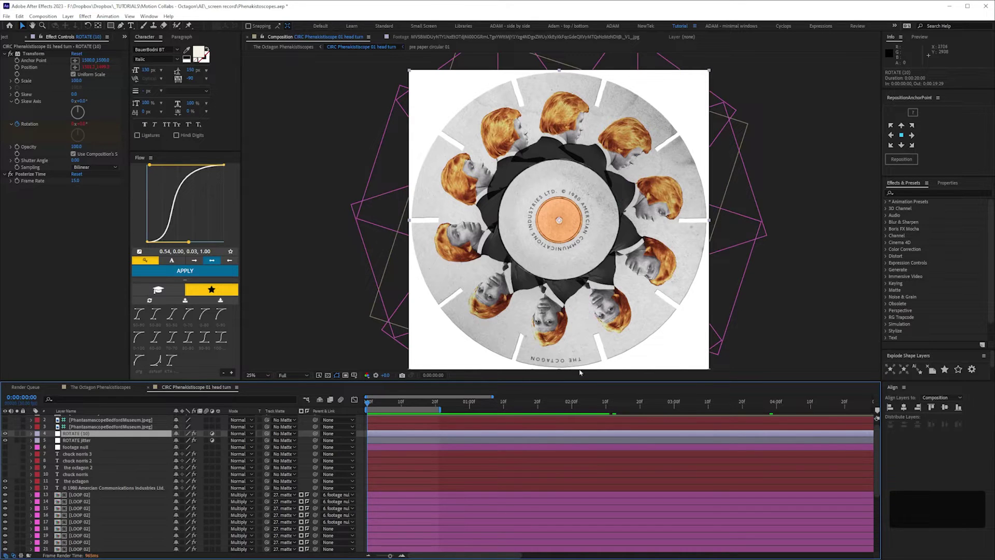
pyautogui.scroll(-5, 138, 510)
pyautogui.click(109, 514)
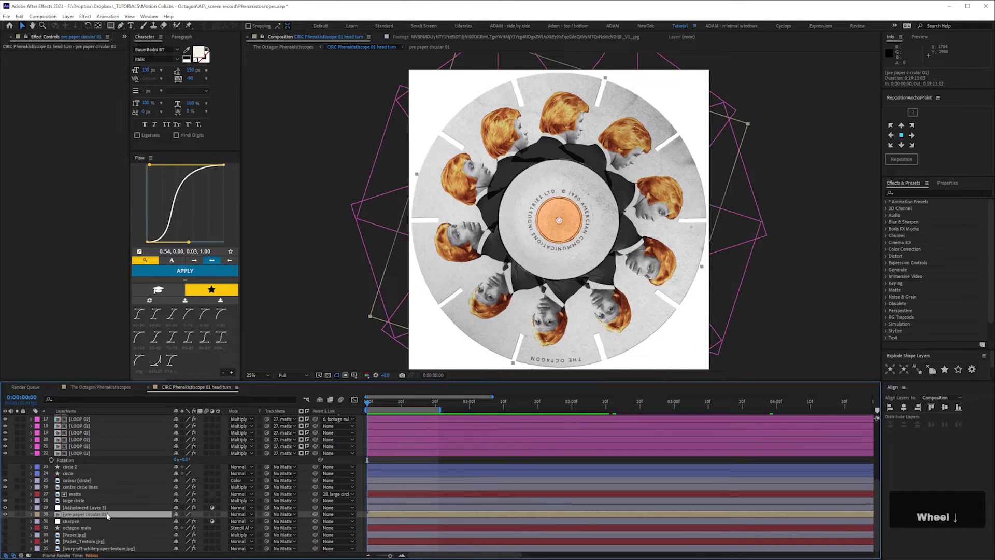
pyautogui.click(17, 515)
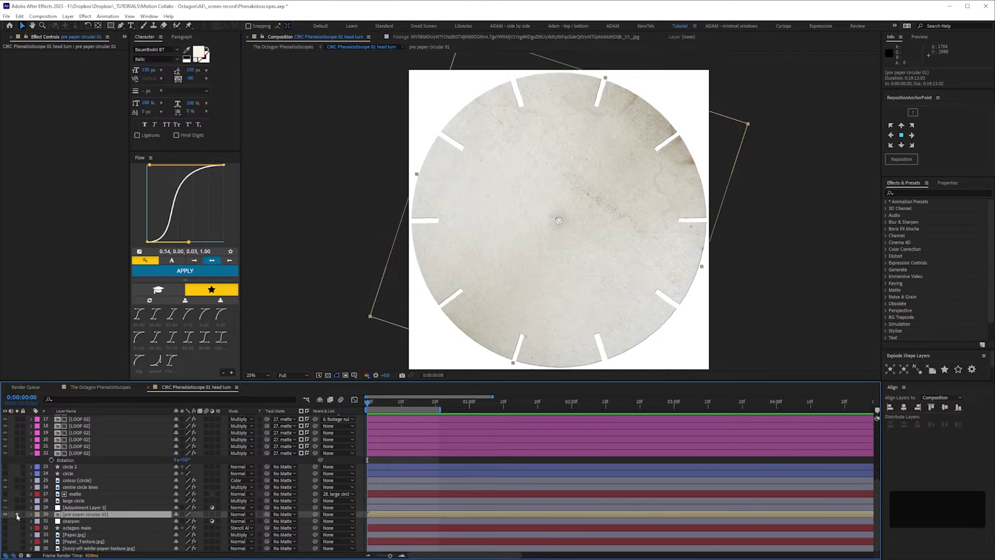
pyautogui.click(18, 515)
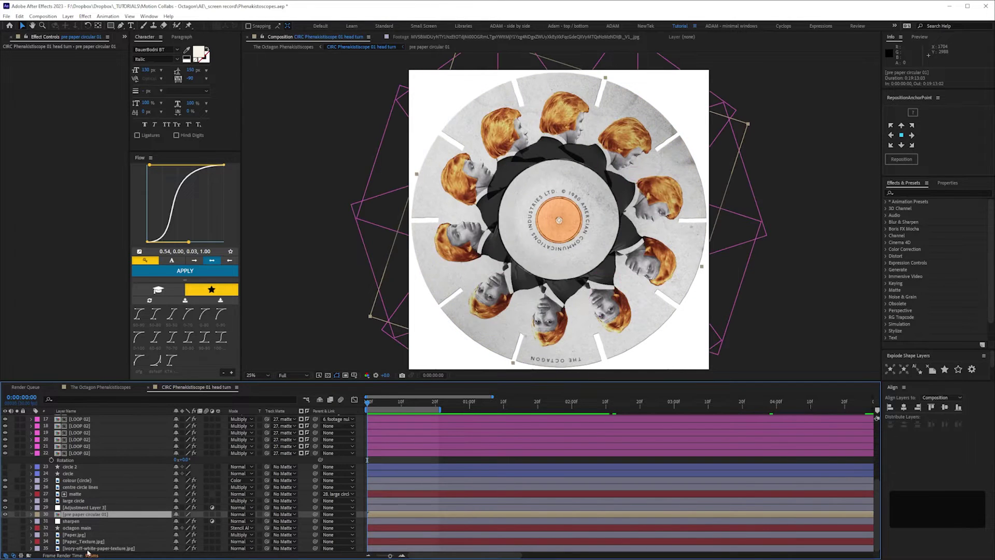
pyautogui.scroll(1, 74, 515)
pyautogui.scroll(5, 74, 515)
pyautogui.click(86, 438)
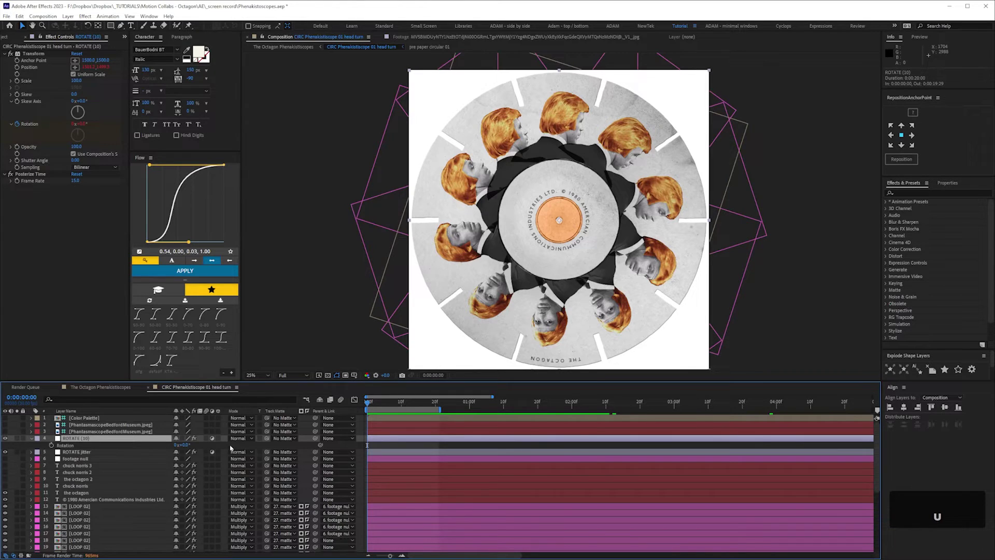
pyautogui.press('u')
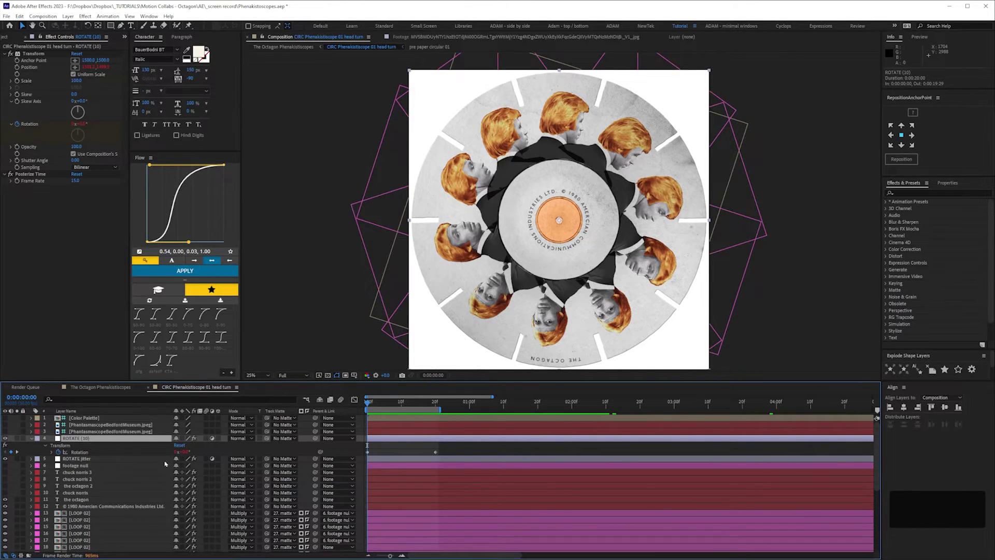
# Expose the loopOut("cycle") rotation expression, check Composition Settings, and preview the spinning disc
pyautogui.press('k')
pyautogui.click(57, 451)
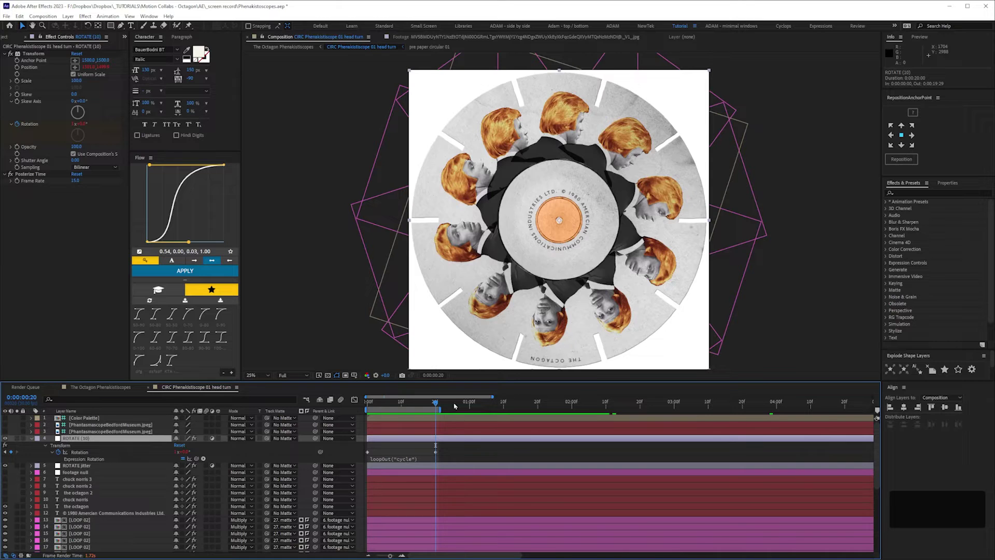
pyautogui.moveTo(436, 401); pyautogui.dragTo(394, 405)
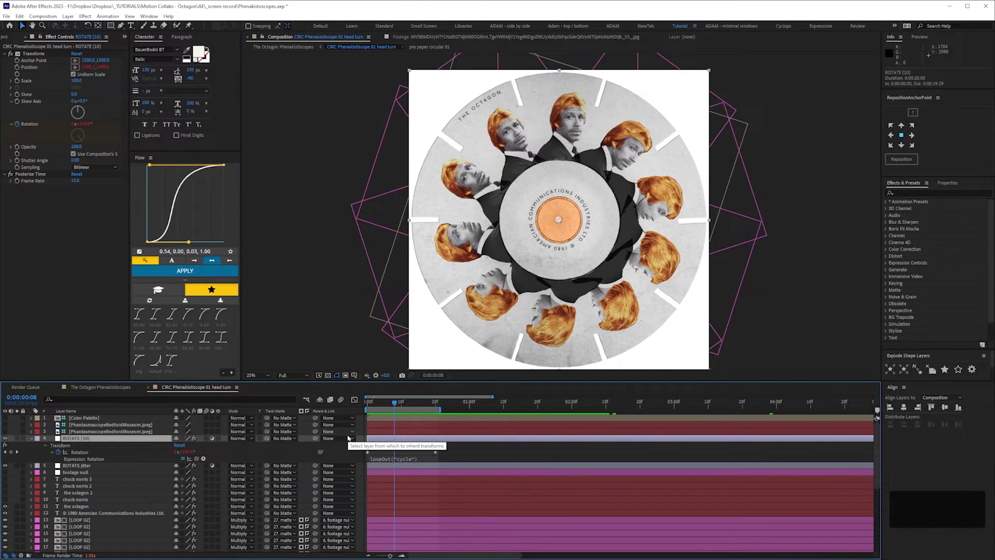
pyautogui.hotkey('ctrl', 'k')
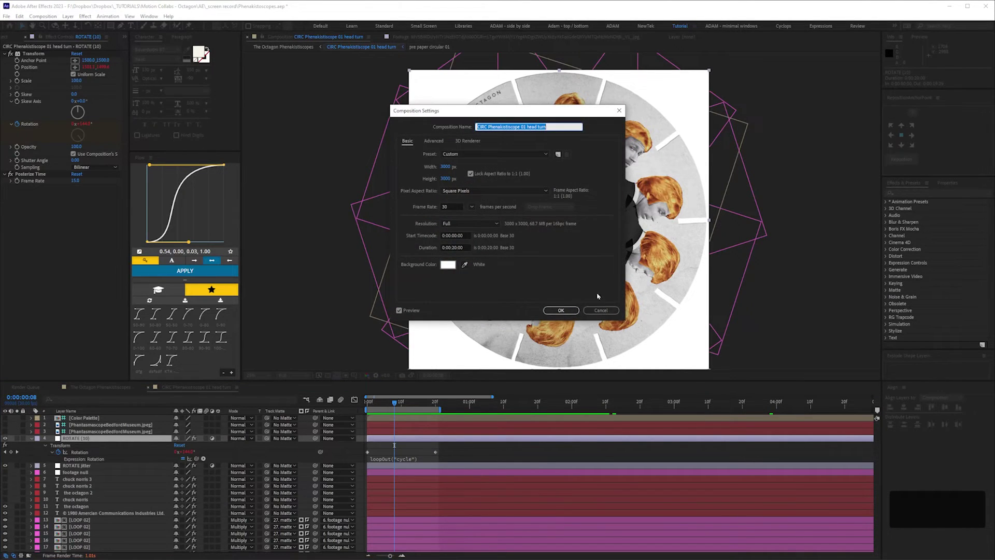
pyautogui.click(601, 312)
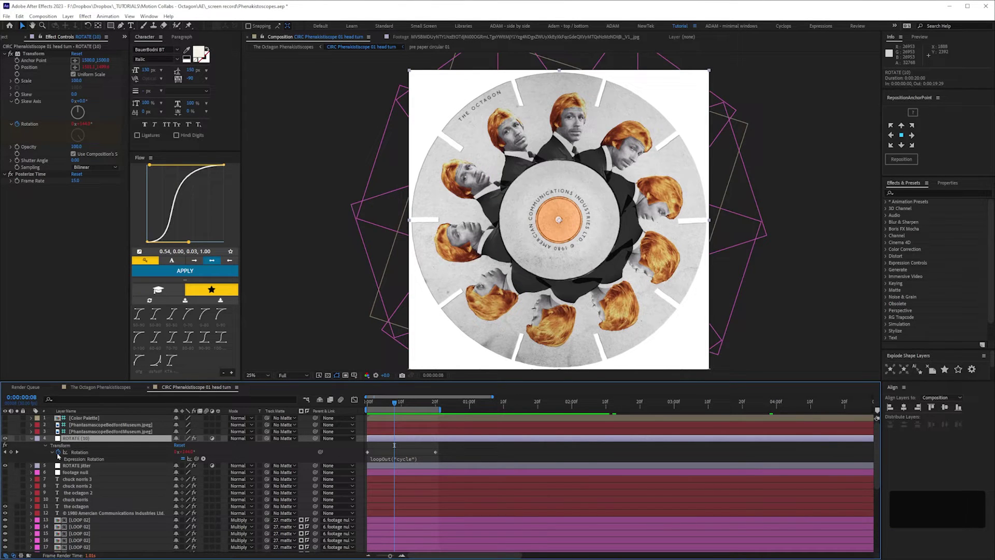
pyautogui.press('space')
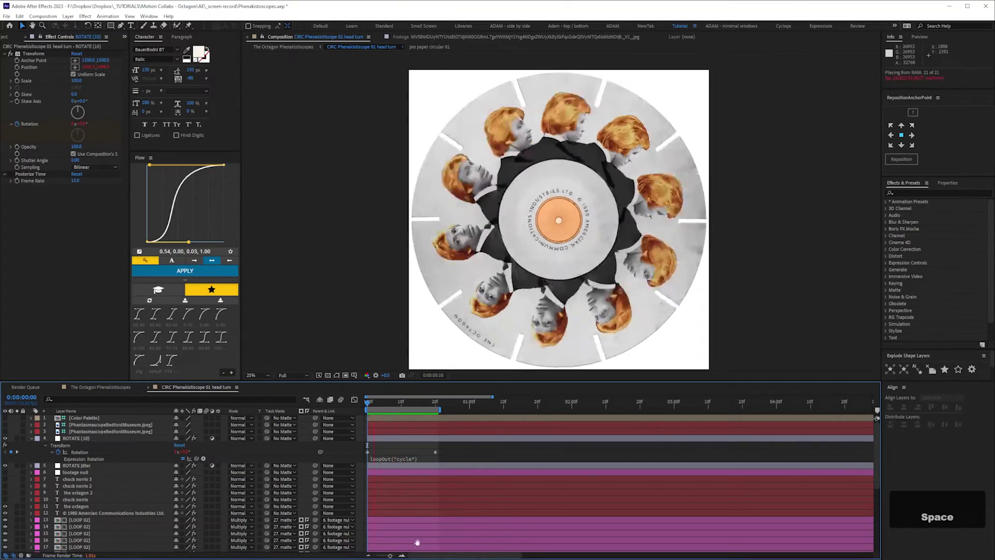
# Inspect Posterize Time on ROTATE (10), step a few frames from the start and RAM-preview the posterized spin
pyautogui.click(91, 437)
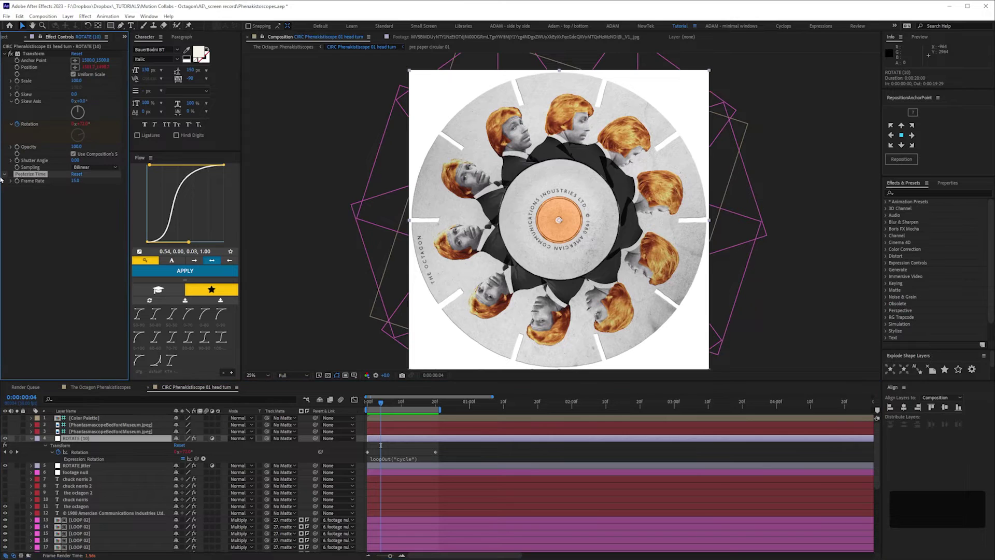
pyautogui.click(32, 173)
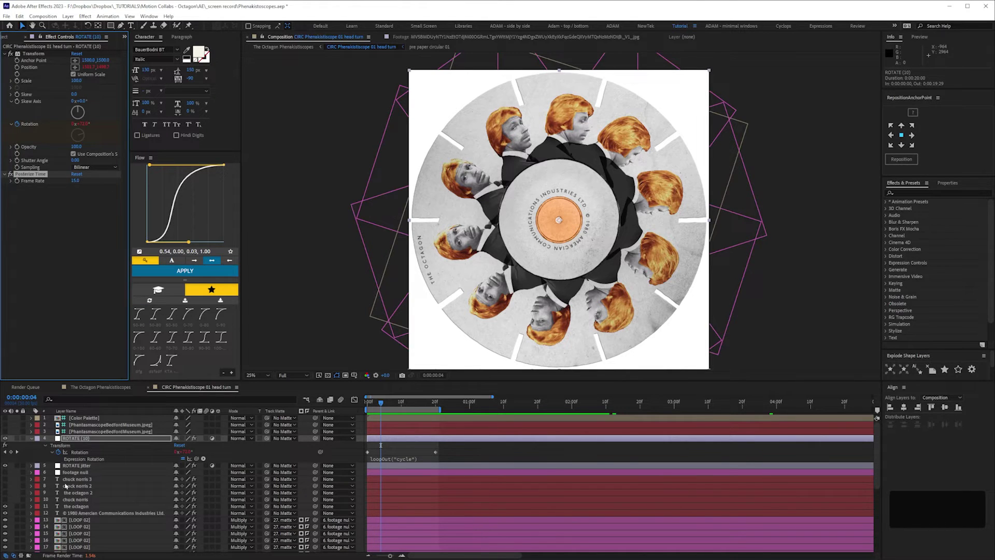
pyautogui.press('Home')
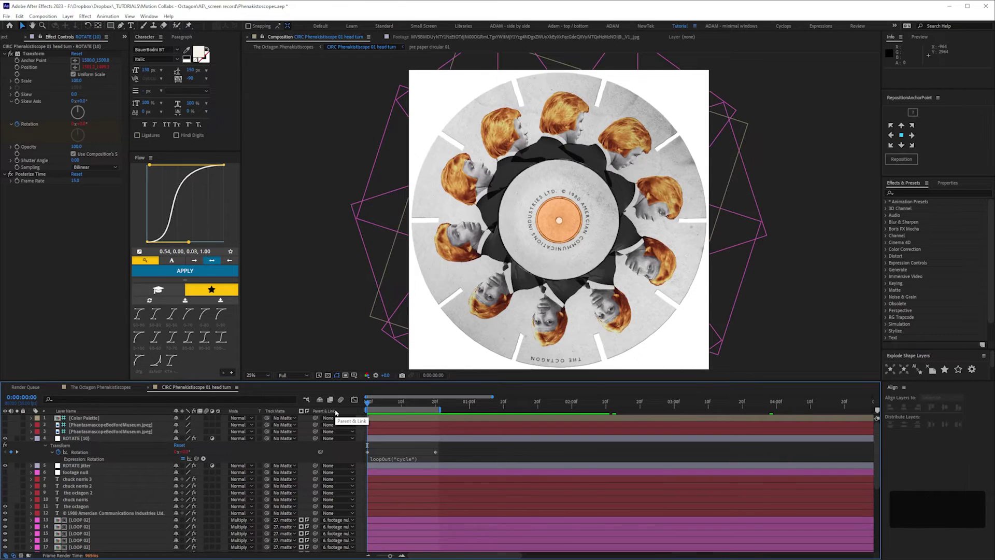
pyautogui.hotkey('ctrl', 'Right')
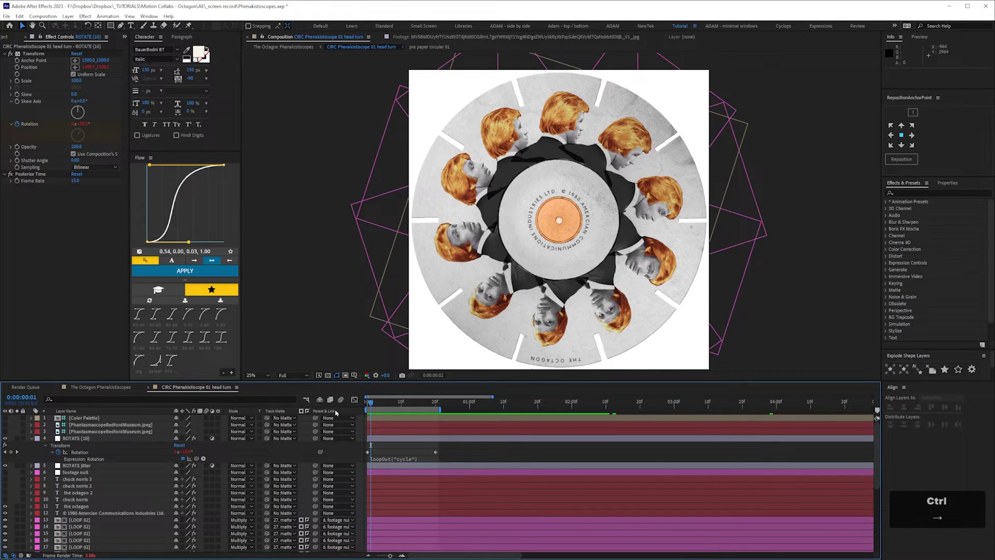
pyautogui.hotkey('ctrl', 'Right')
pyautogui.hotkey('ctrl', 'Right')
pyautogui.hotkey('ctrl', 'Right')
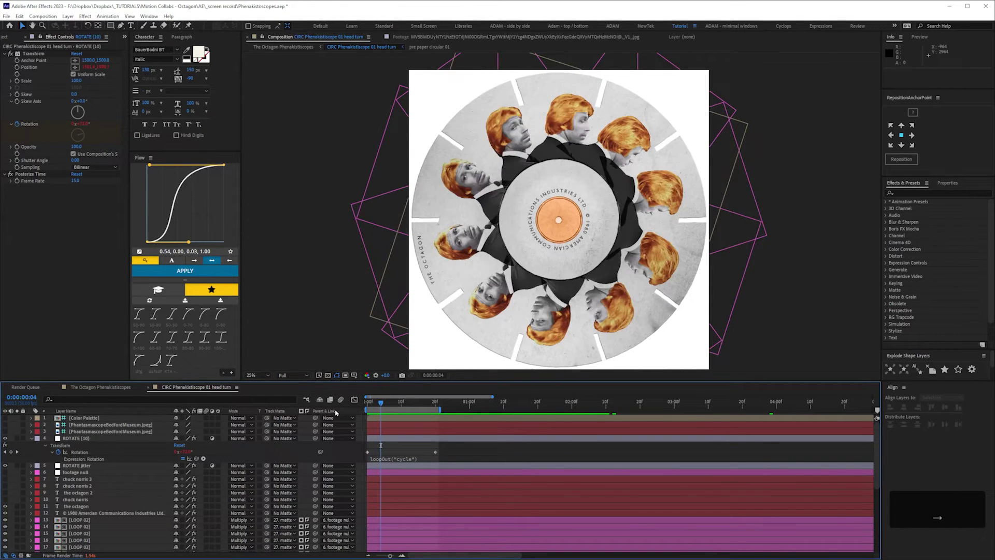
pyautogui.press('KP_0')
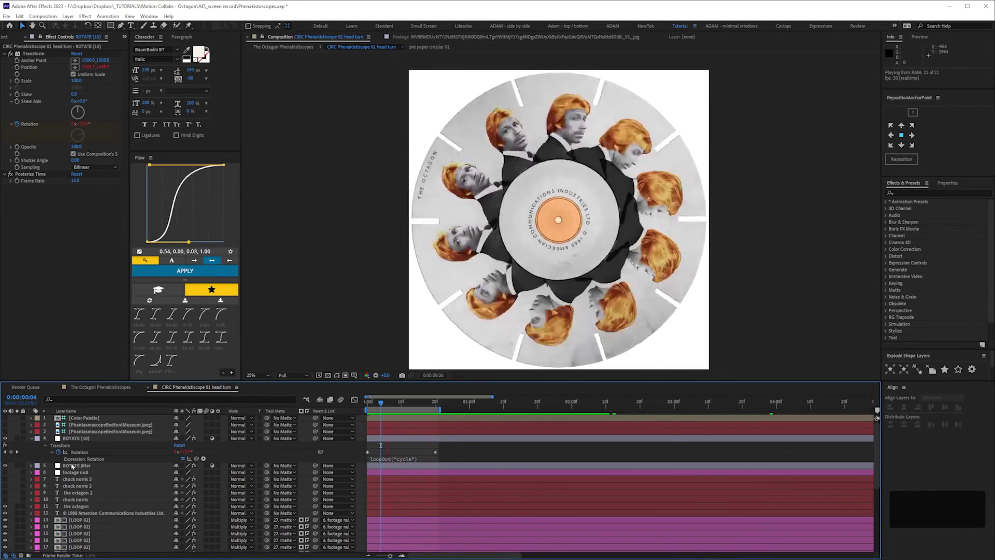
pyautogui.press('space')
pyautogui.write('wiggle(20,0.5)')
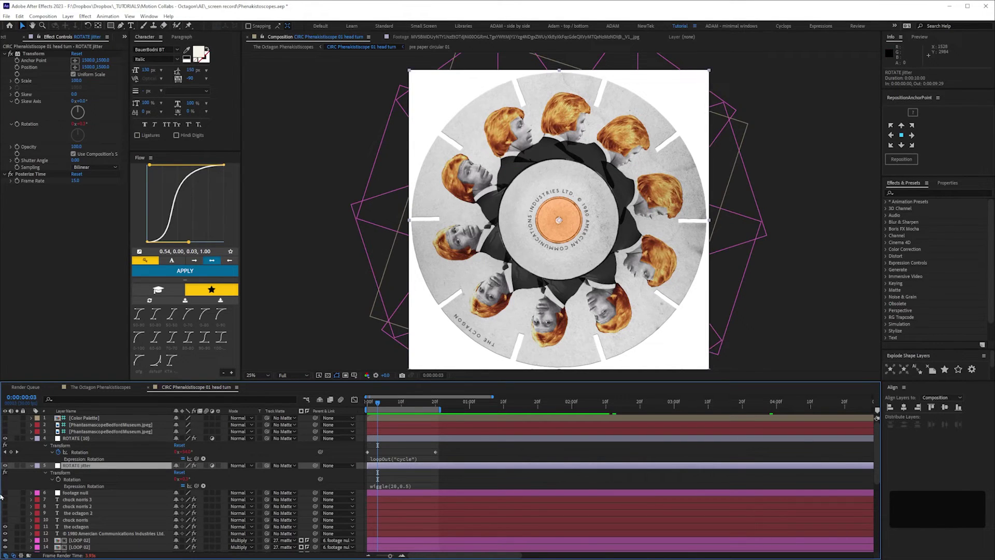
# Collapse both ROTATE layers' rotation properties and switch to the Project panel
pyautogui.click(33, 443)
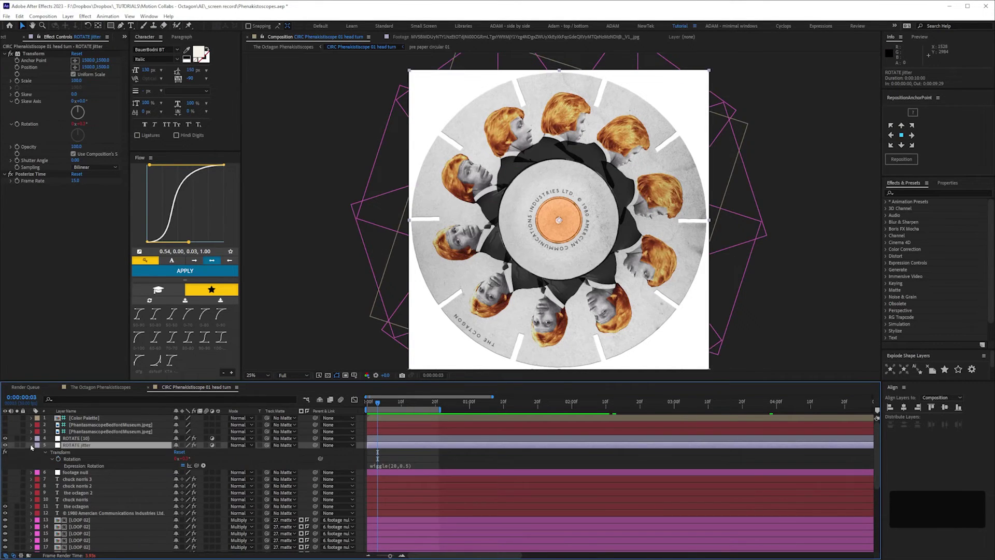
pyautogui.click(38, 451)
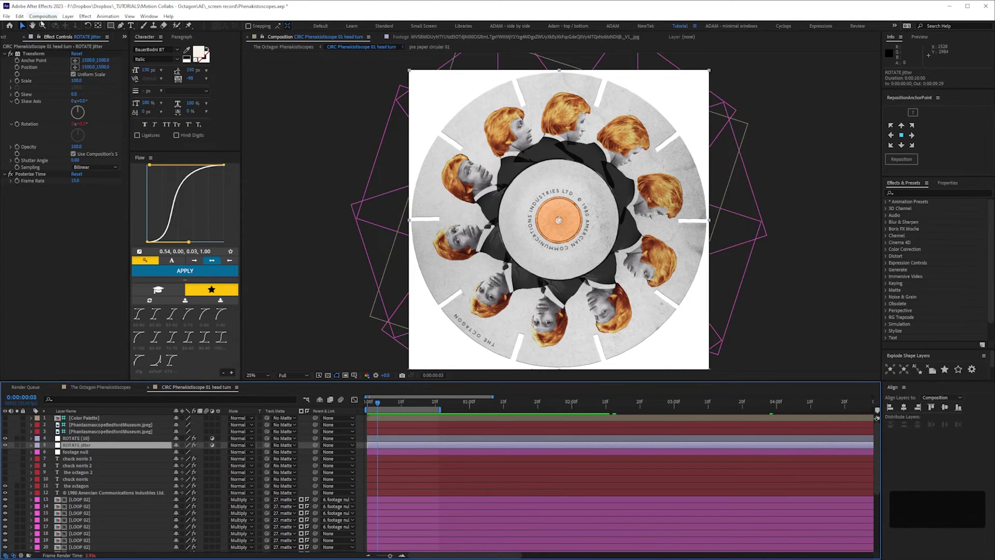
pyautogui.click(16, 36)
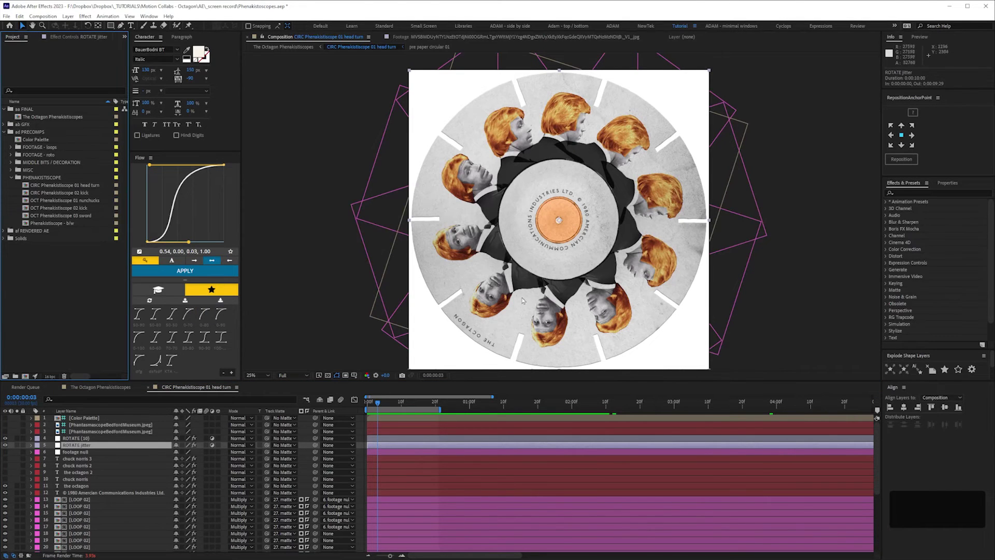
# Open the OCT nunchucks comp, reveal its ROTATE layer's rotation keyframes and move to frame 16
pyautogui.doubleClick(63, 200)
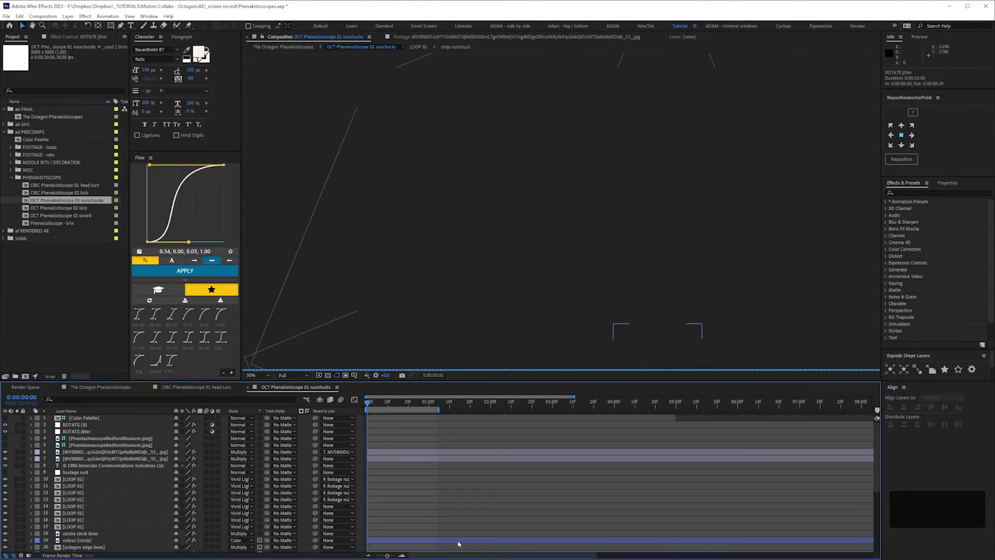
pyautogui.doubleClick(77, 425)
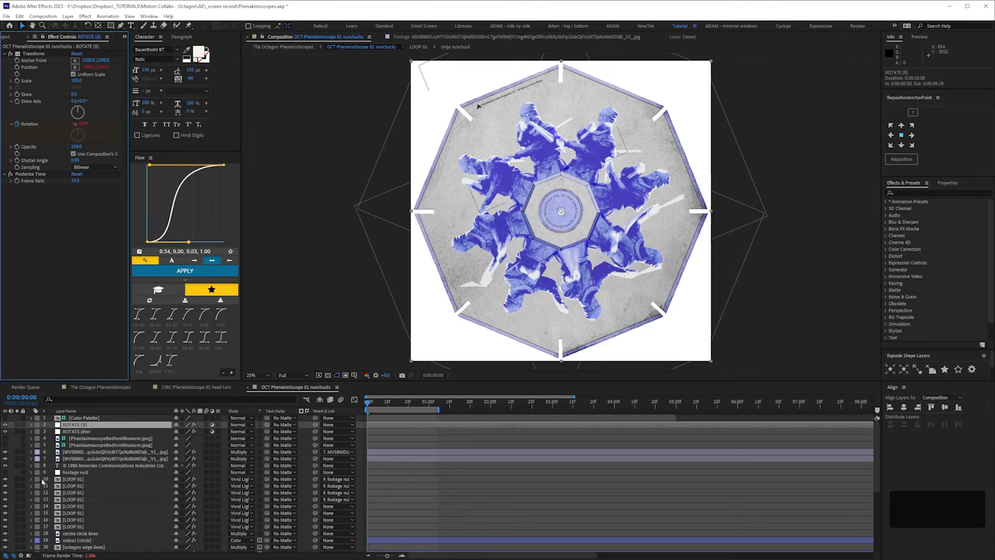
pyautogui.press('u')
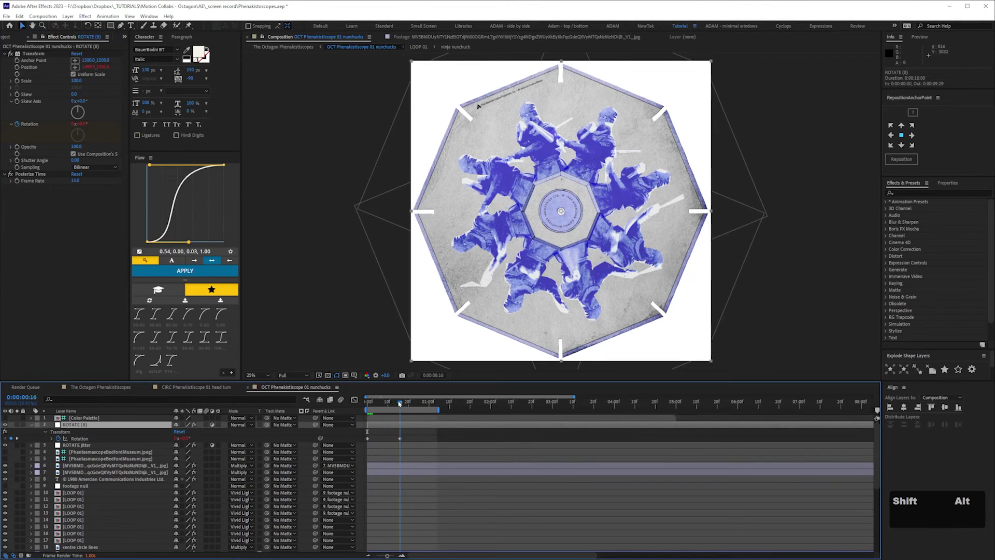
pyautogui.click(400, 402)
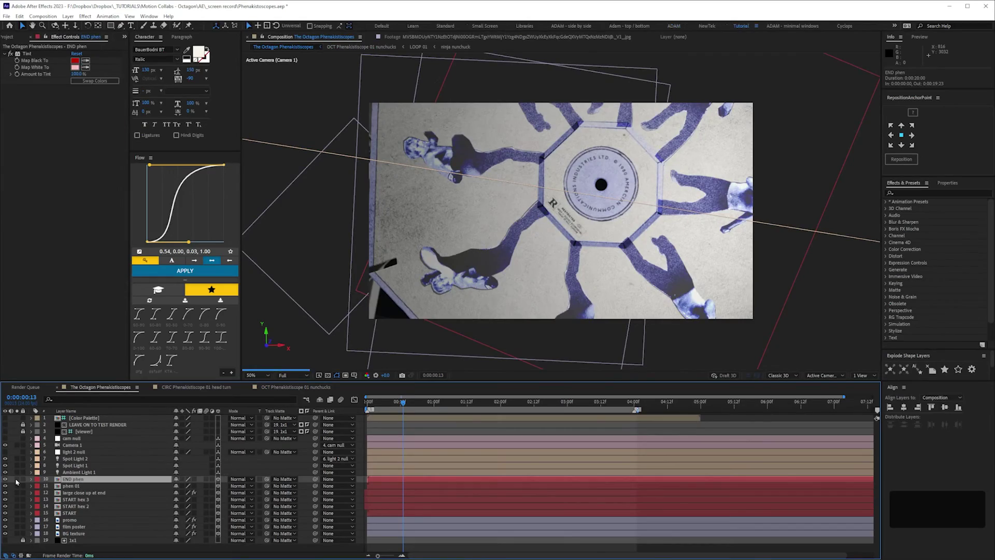
# Return to the nunchucks comp, then open CIRC Phenakistoscope 02 kick from the Project panel
pyautogui.click(21, 36)
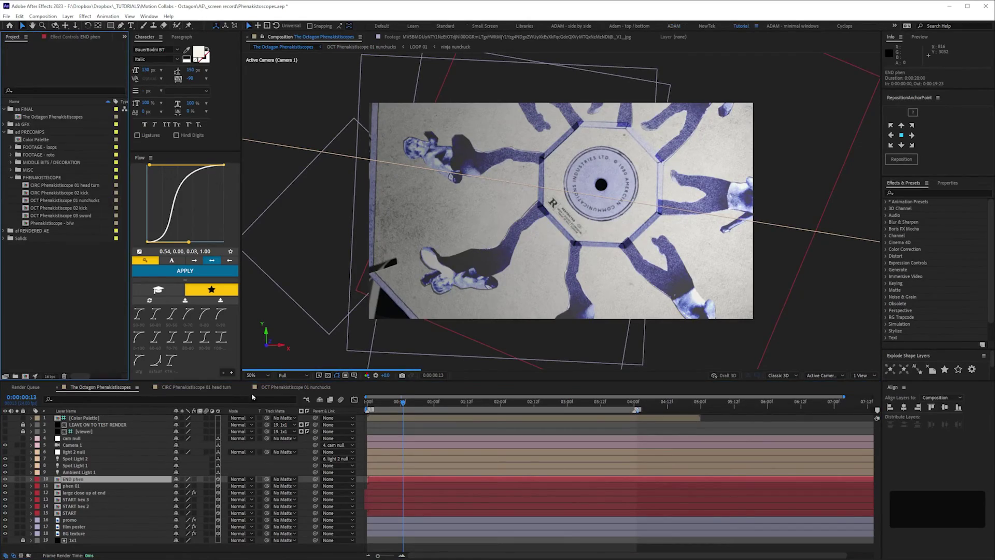
pyautogui.click(299, 388)
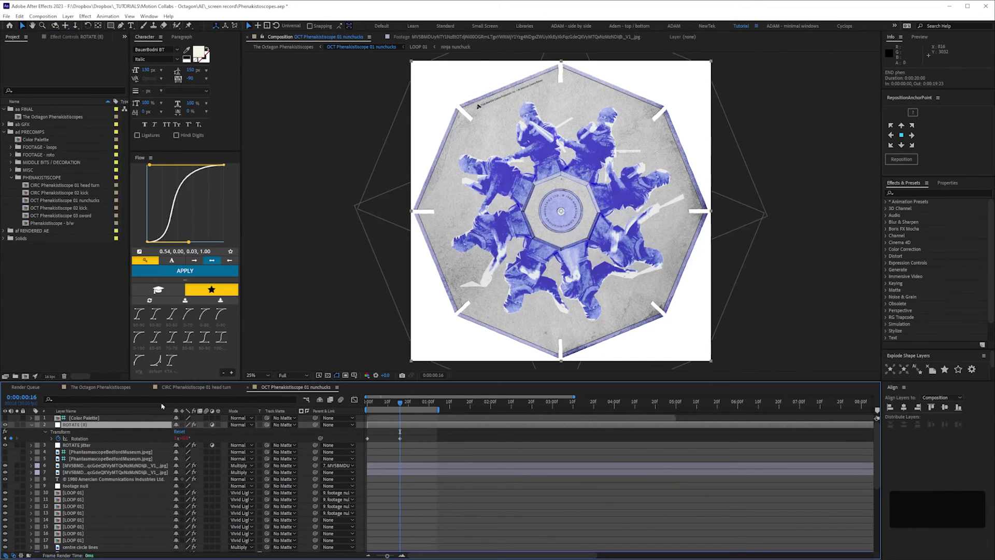
pyautogui.doubleClick(34, 193)
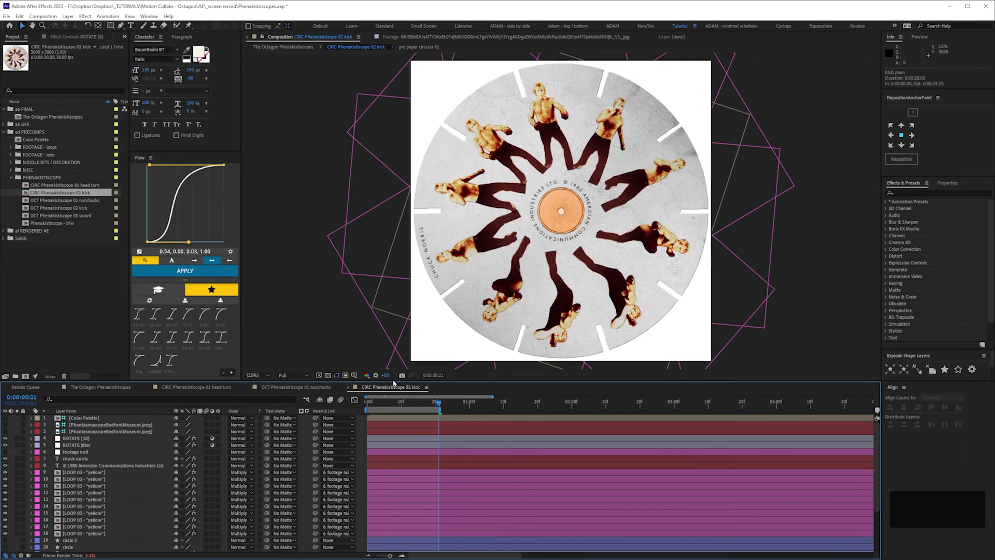
pyautogui.hotkey('ctrl', '=')
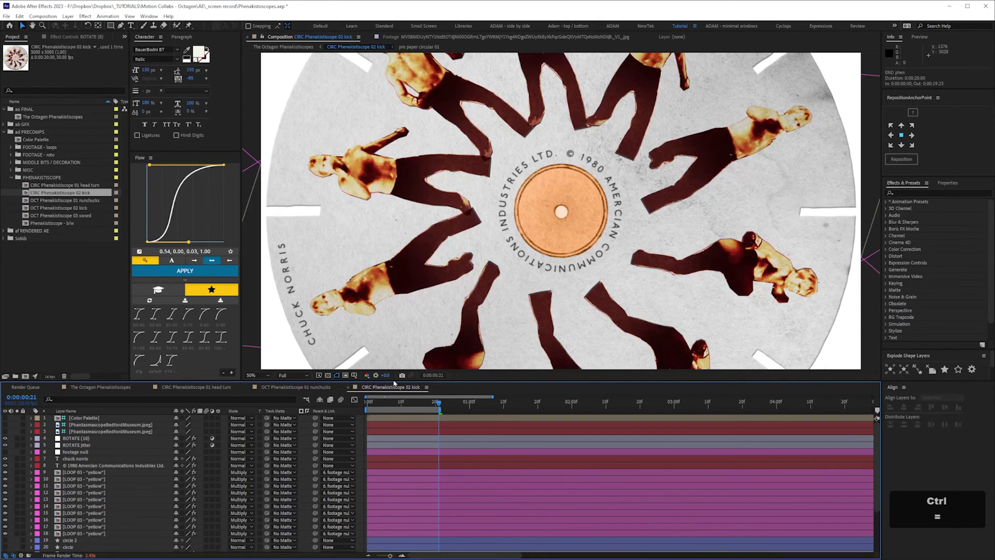
pyautogui.hotkey('ctrl', '=')
pyautogui.press('space')
pyautogui.moveTo(383, 209); pyautogui.dragTo(652, 243)
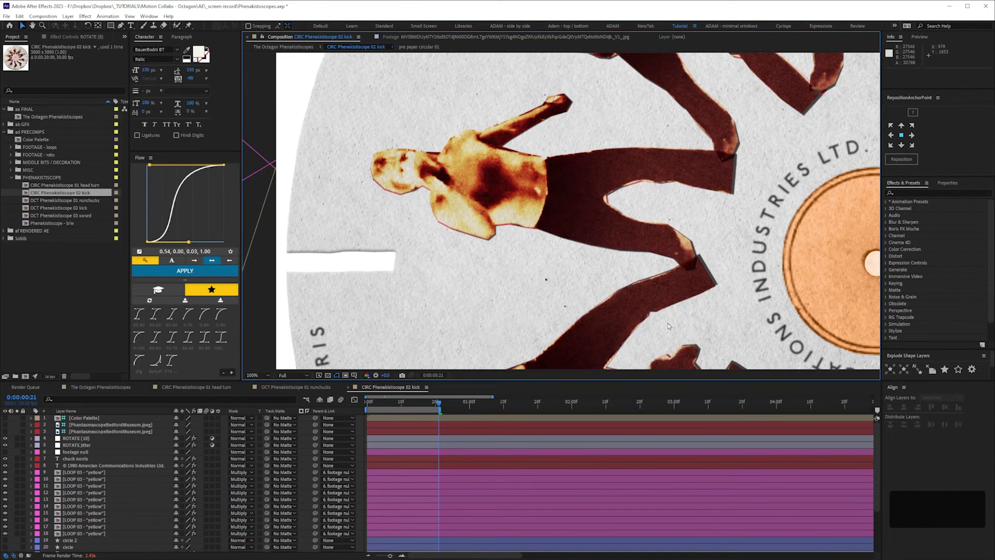
pyautogui.hotkey('ctrl', '-')
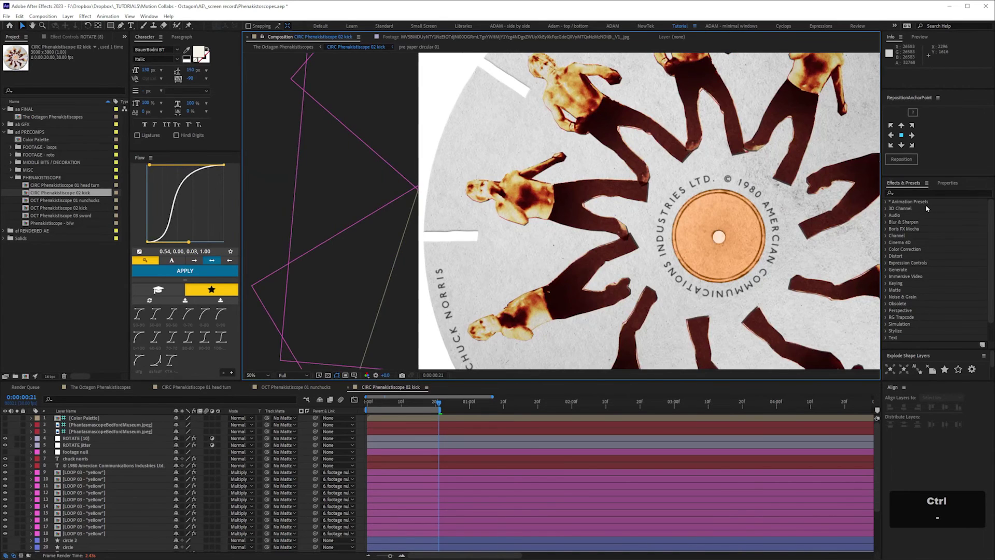
pyautogui.hotkey('ctrl', '=')
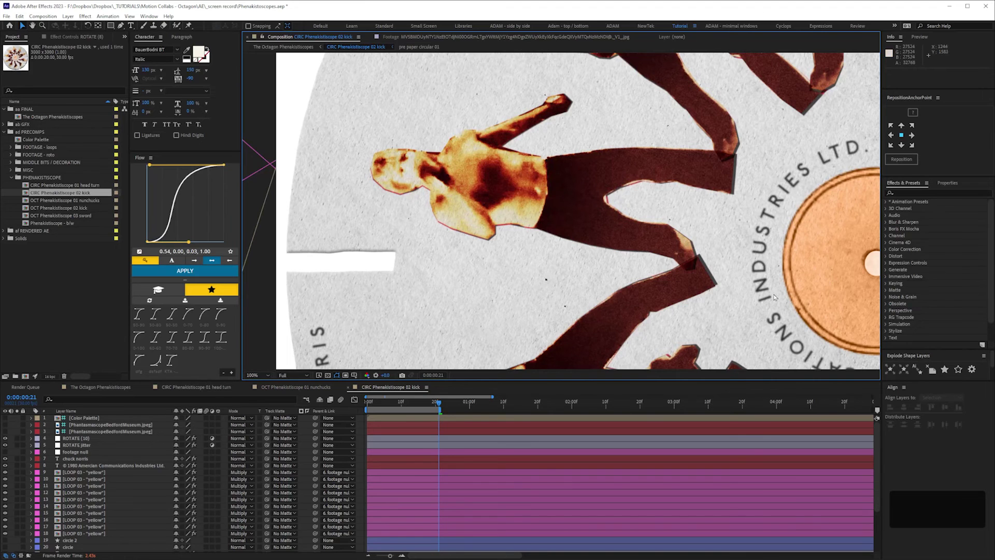
pyautogui.press('space')
pyautogui.moveTo(752, 277)
pyautogui.mouseDown()
pyautogui.moveTo(614, 283)
pyautogui.moveTo(523, 186)
pyautogui.mouseUp()
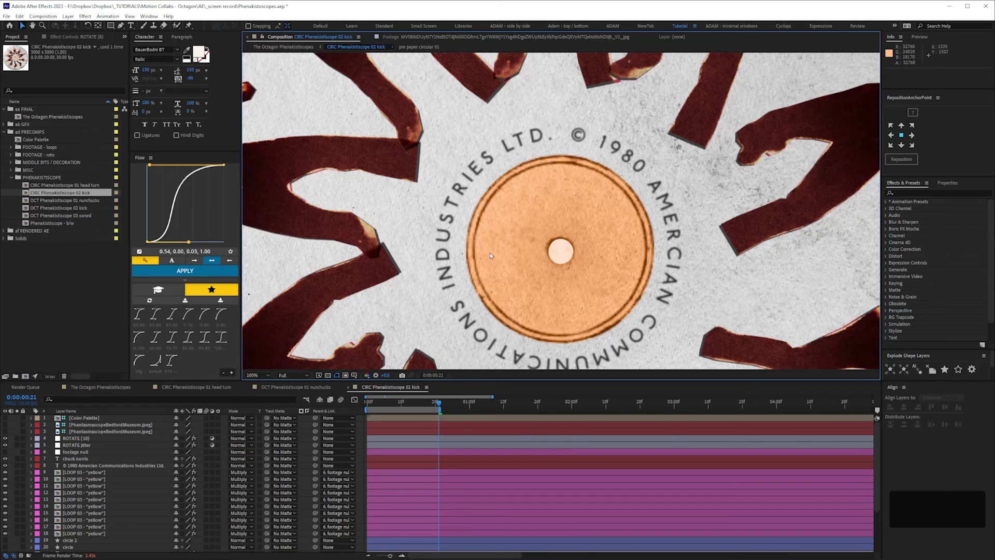
pyautogui.hotkey('ctrl', '-')
pyautogui.hotkey('ctrl', '-')
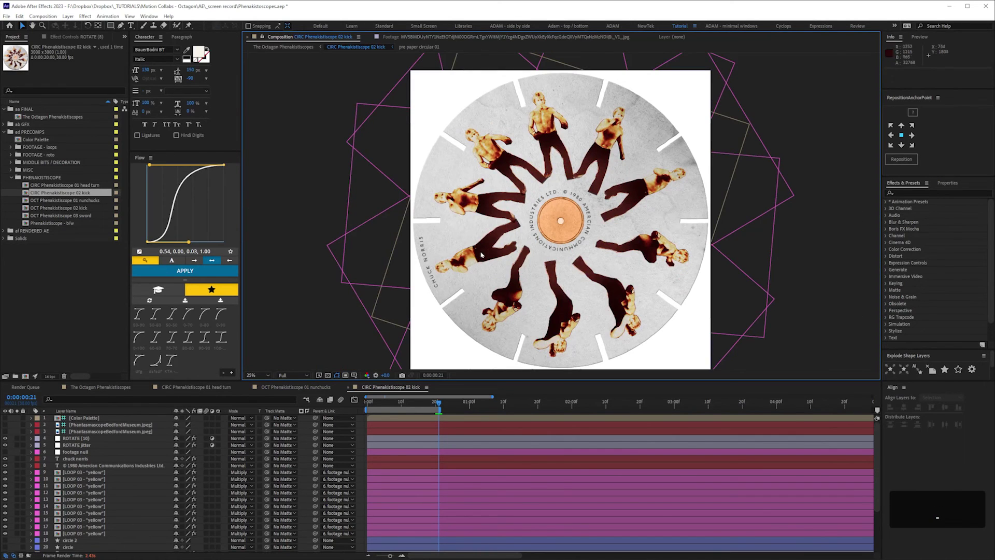